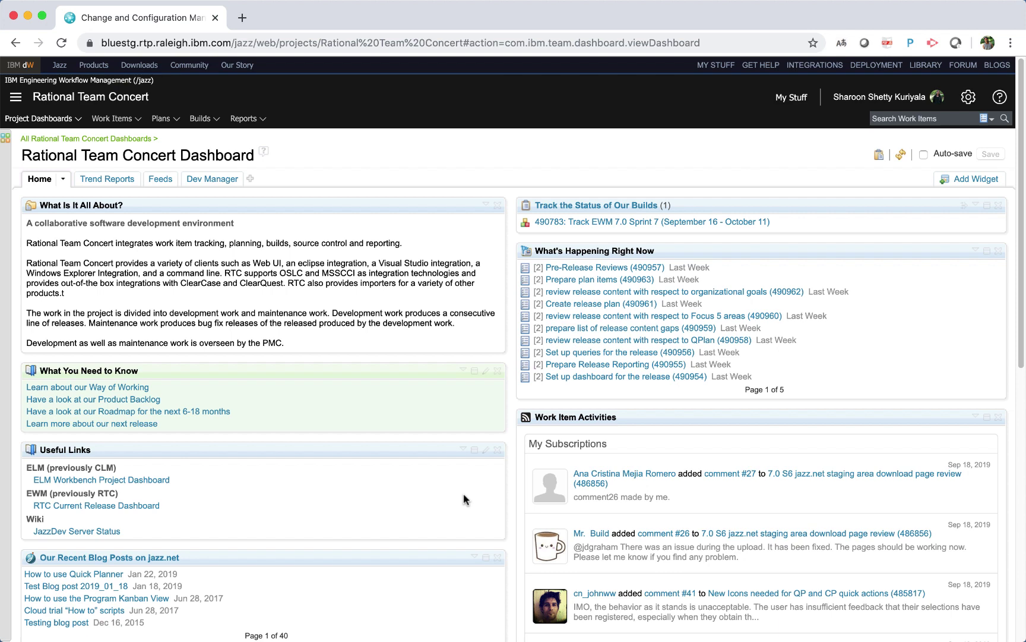
# Start a new query from Work Items and show its Details tab.
pyautogui.click(113, 121)
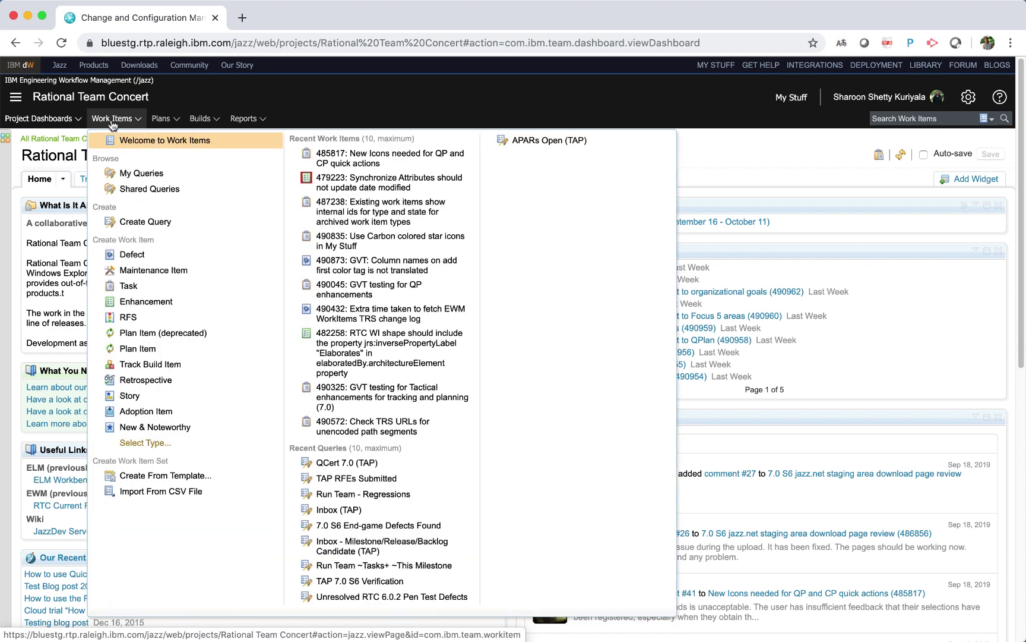
pyautogui.click(142, 222)
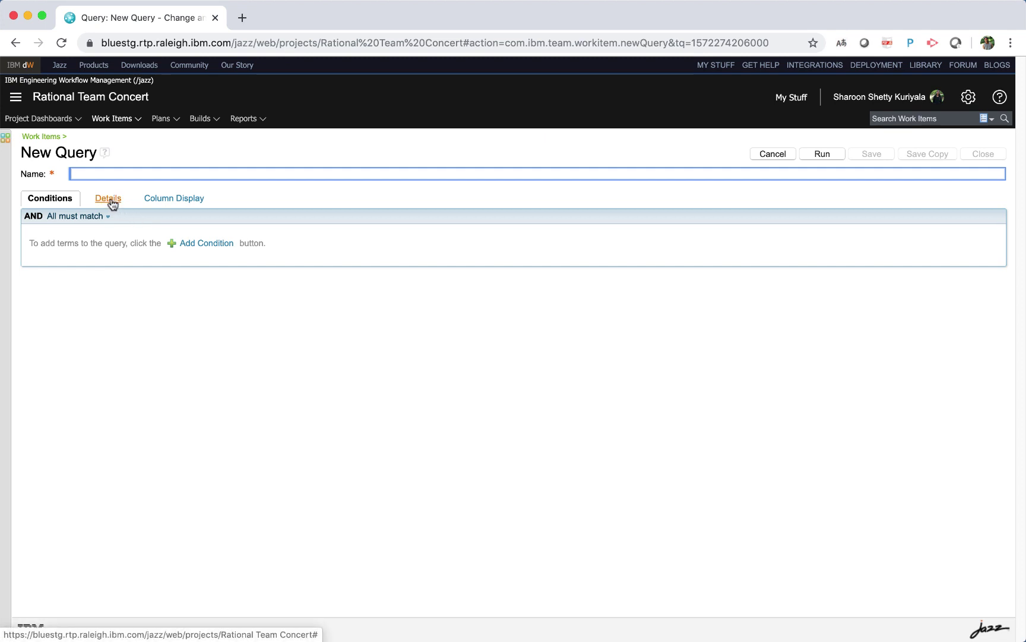
pyautogui.click(113, 202)
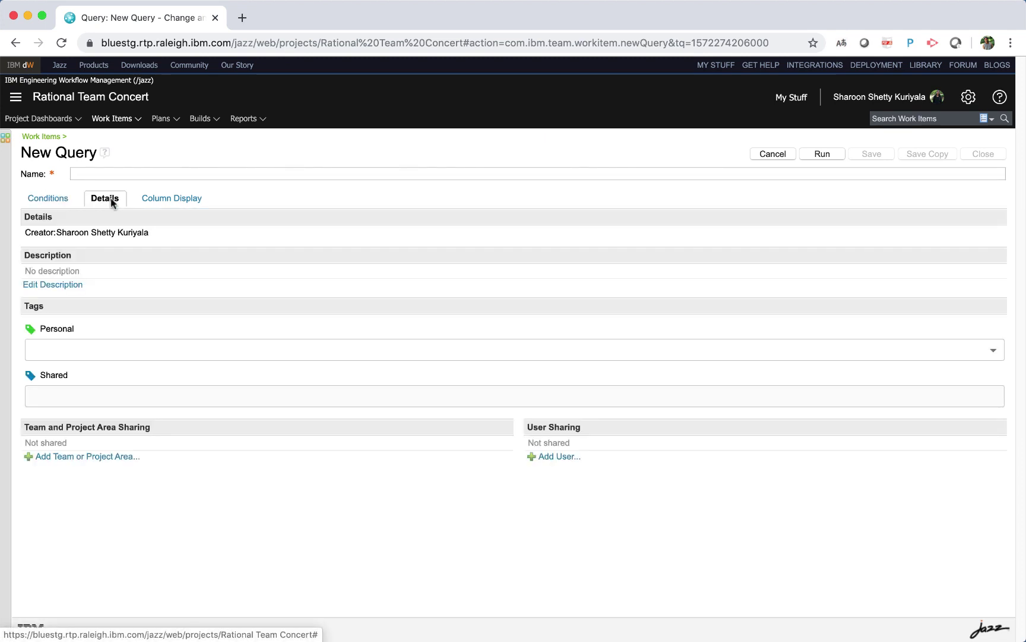
# Try the Personal tags field, then bring up the gear administration menu.
pyautogui.click(78, 357)
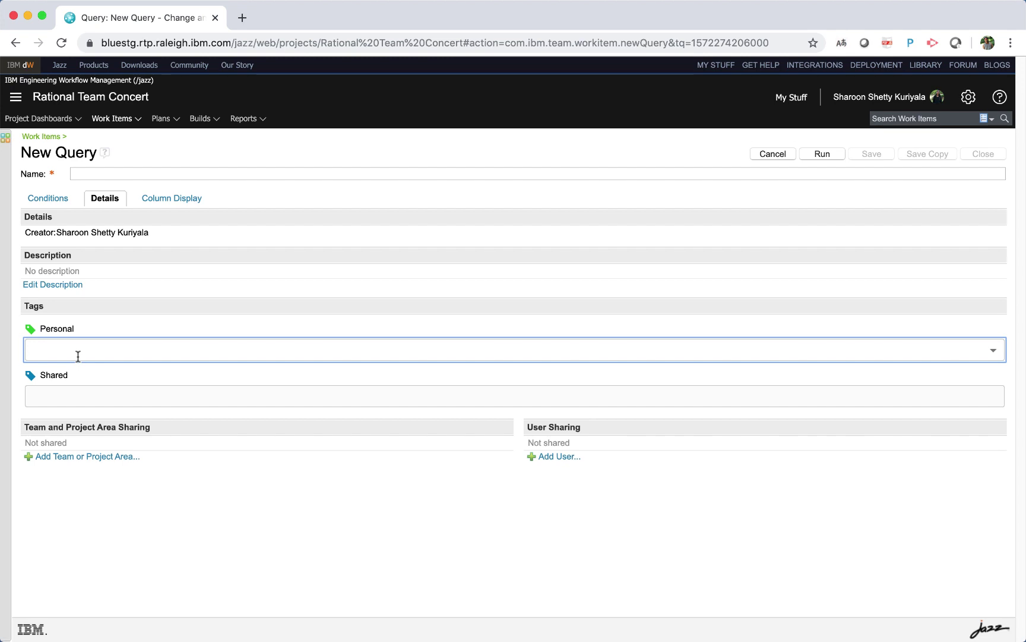
pyautogui.click(56, 393)
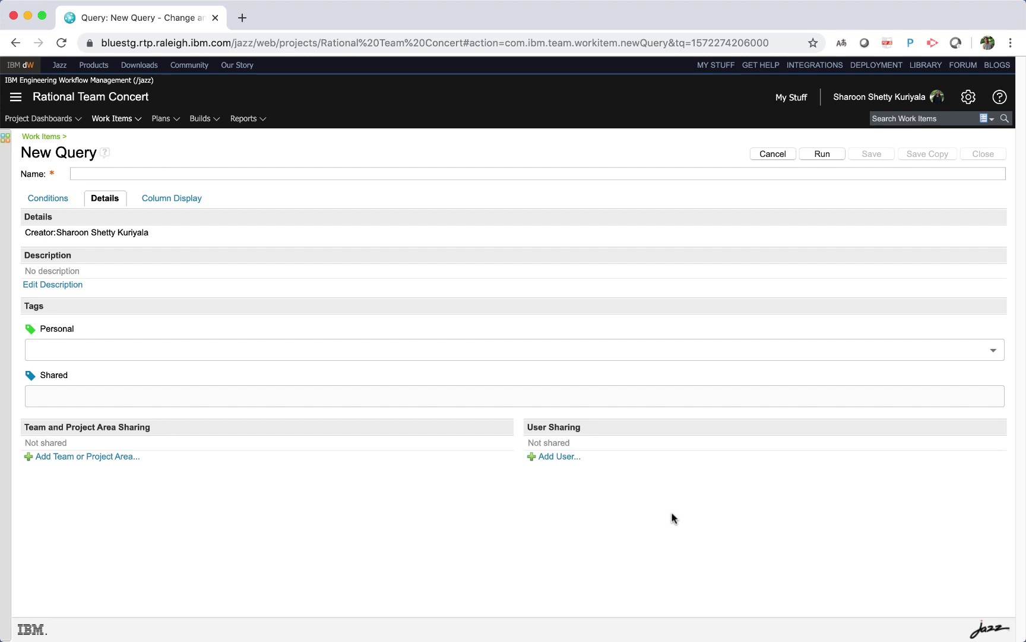
pyautogui.click(968, 97)
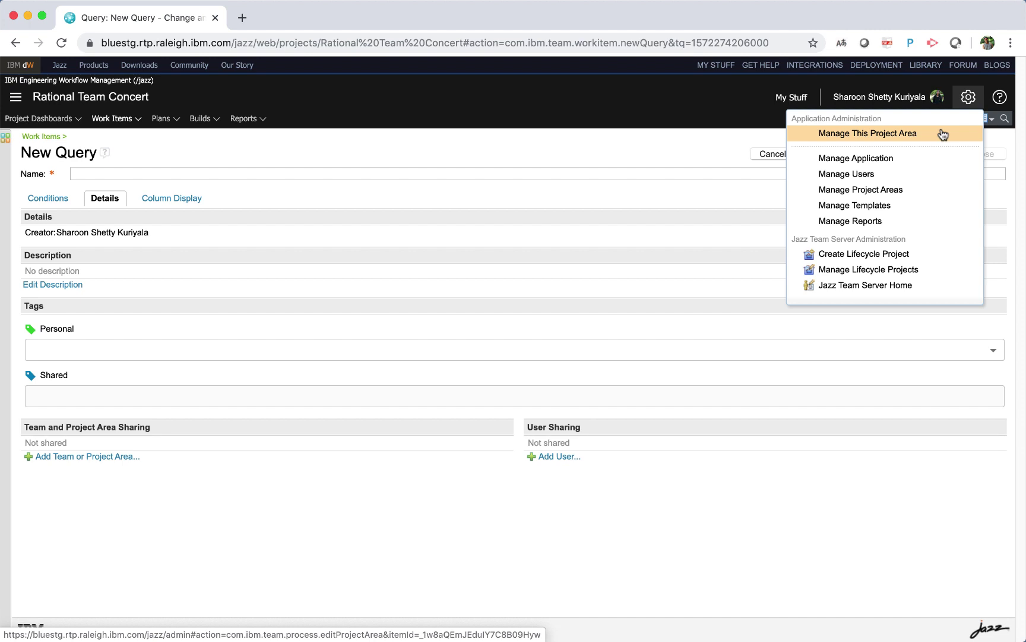
# Open Manage This Project Area in a new tab and show its Permissions.
pyautogui.rightClick(942, 134)
pyautogui.click(901, 130)
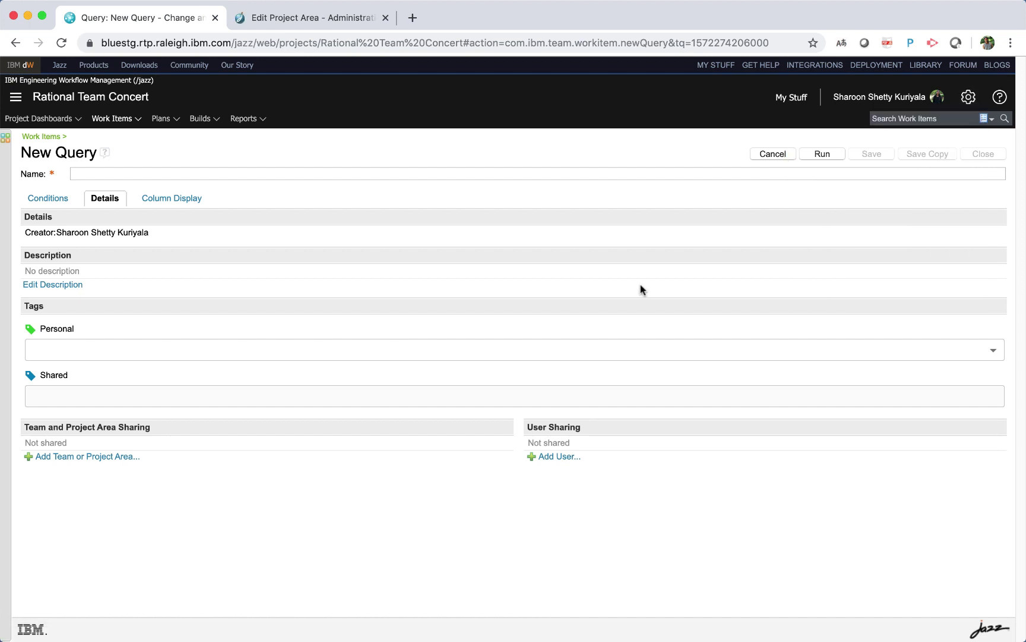
pyautogui.click(312, 18)
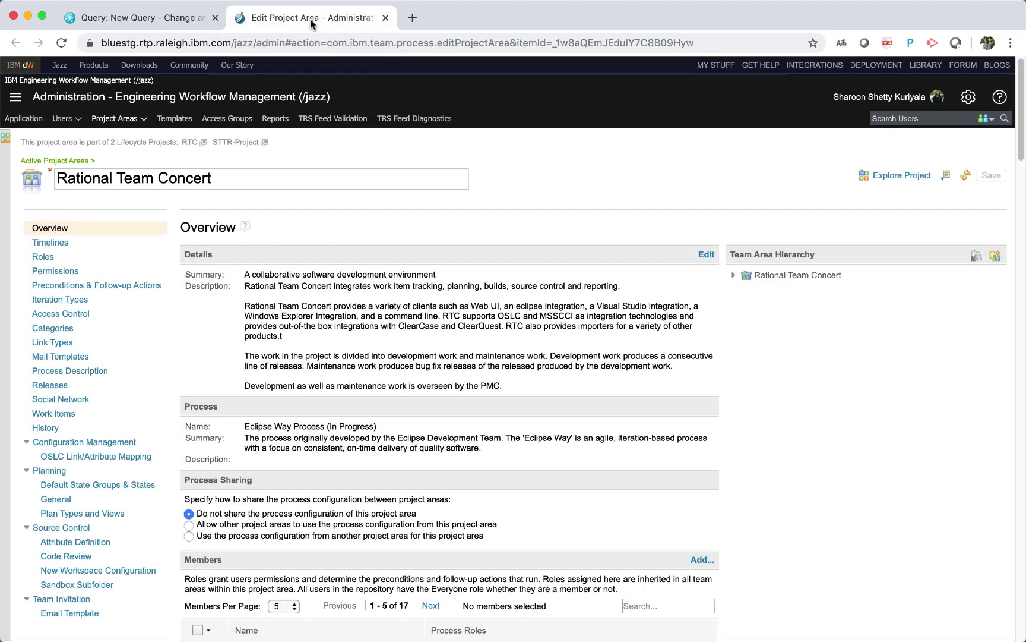
pyautogui.click(54, 272)
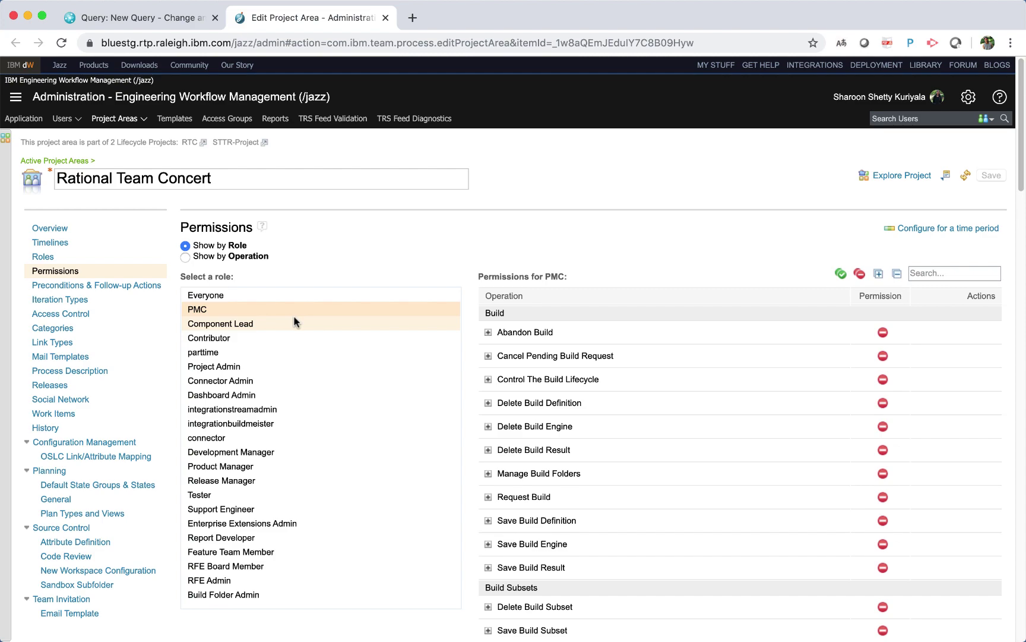
# Expand the Save Query and Modify a query permission groups.
pyautogui.scroll(-5, 689, 477)
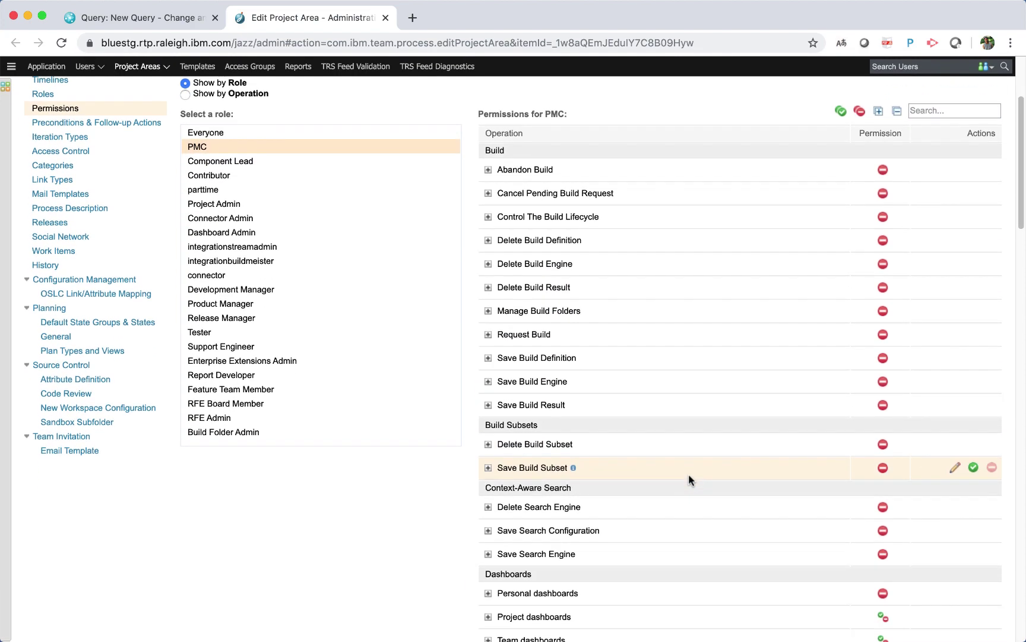
pyautogui.scroll(-20, 689, 475)
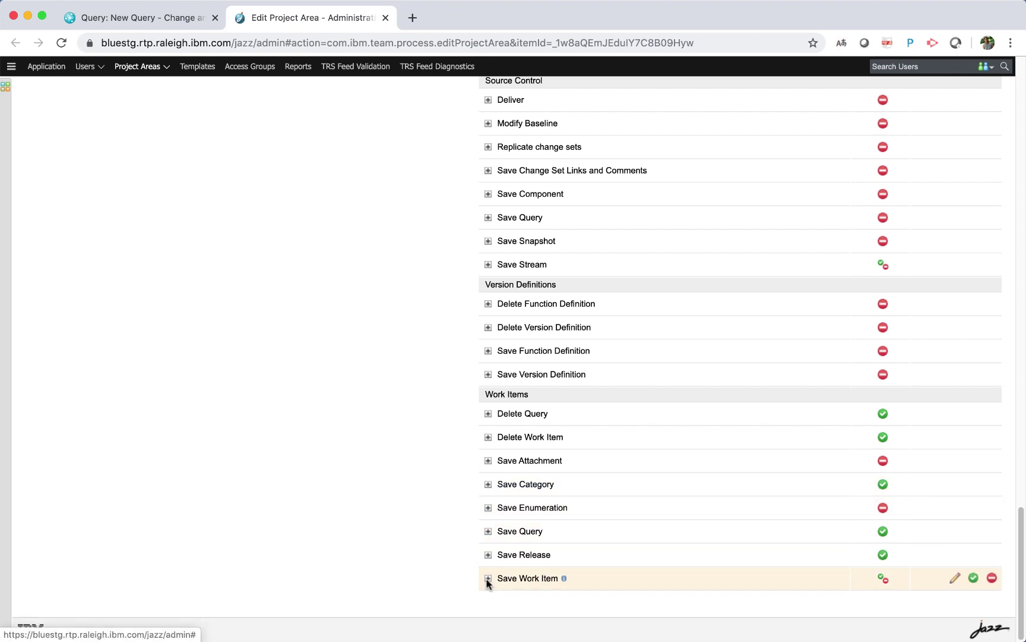
pyautogui.click(487, 532)
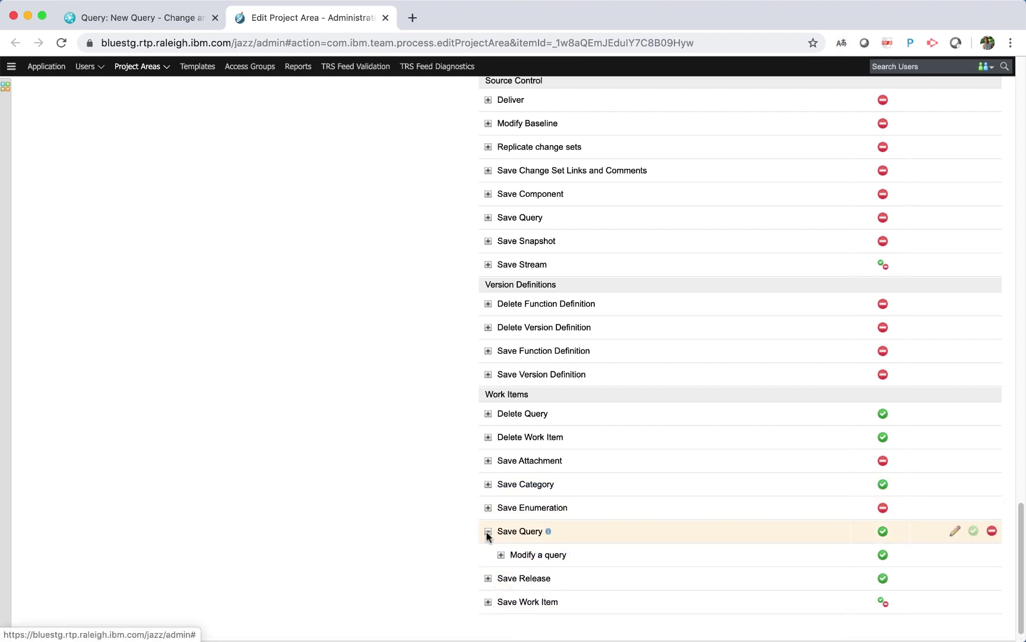
pyautogui.click(501, 555)
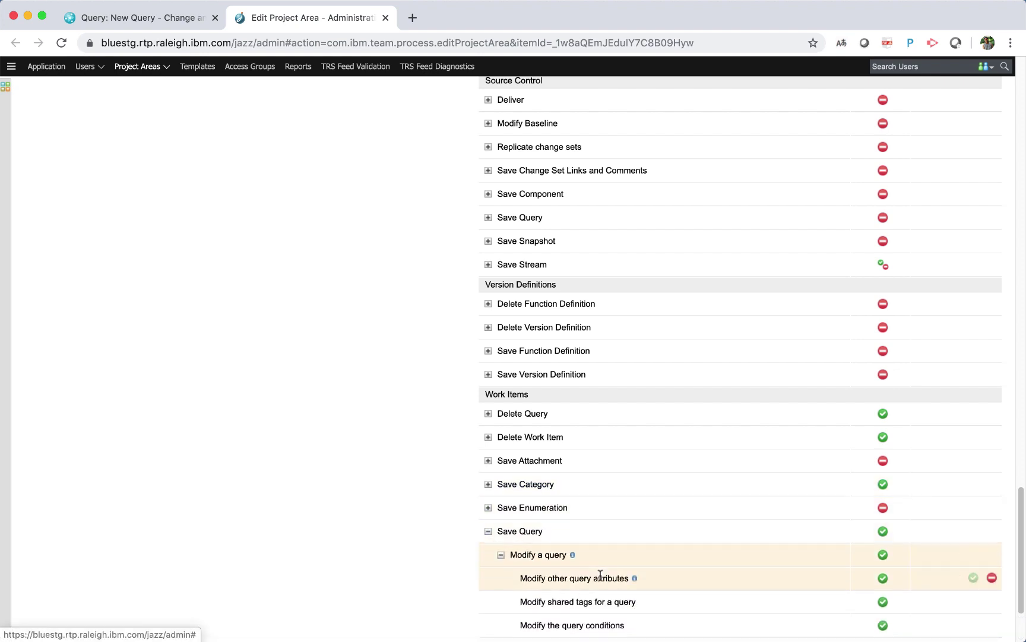
pyautogui.scroll(-3, 600, 577)
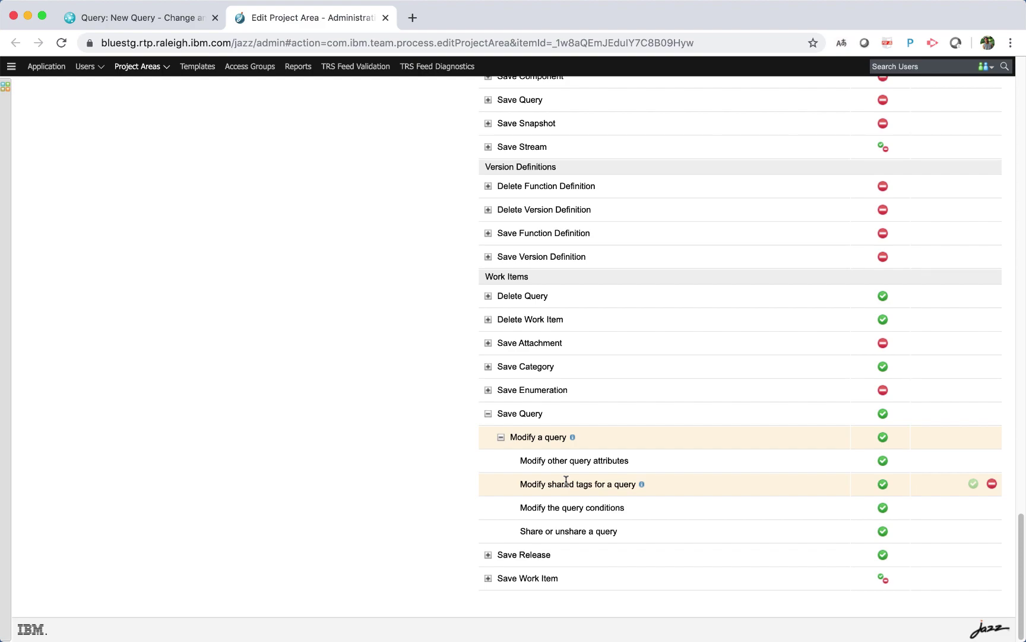
pyautogui.scroll(20, 566, 482)
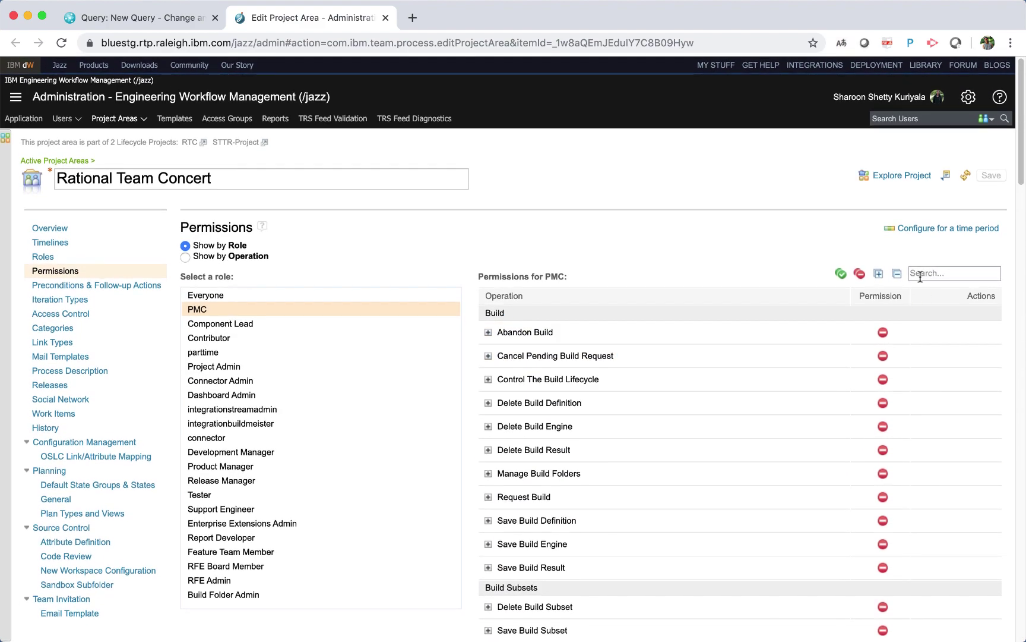
# Search permissions for 'shared tags', compare Contributor, Component Lead and Everyone, then close the tab.
pyautogui.click(920, 273)
pyautogui.write('shared tags')
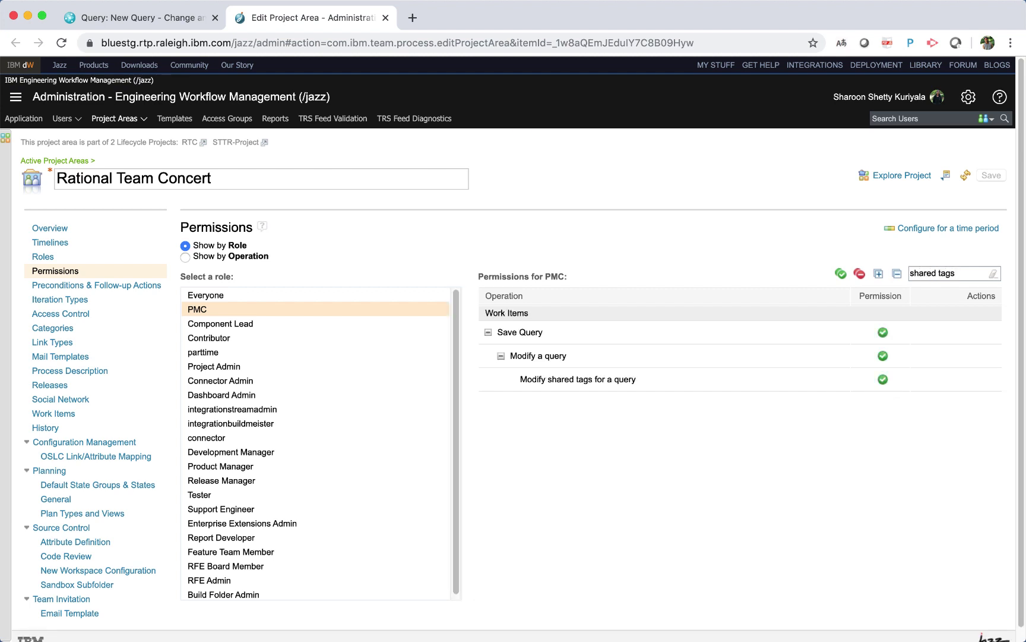
pyautogui.click(214, 337)
pyautogui.click(221, 326)
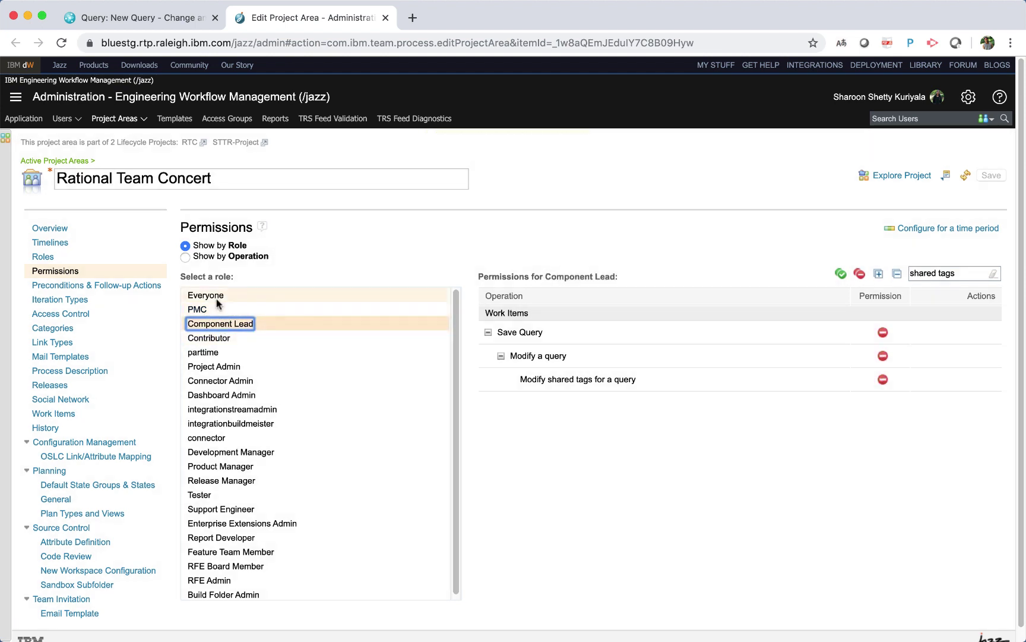
pyautogui.click(217, 299)
pyautogui.moveTo(886, 379)
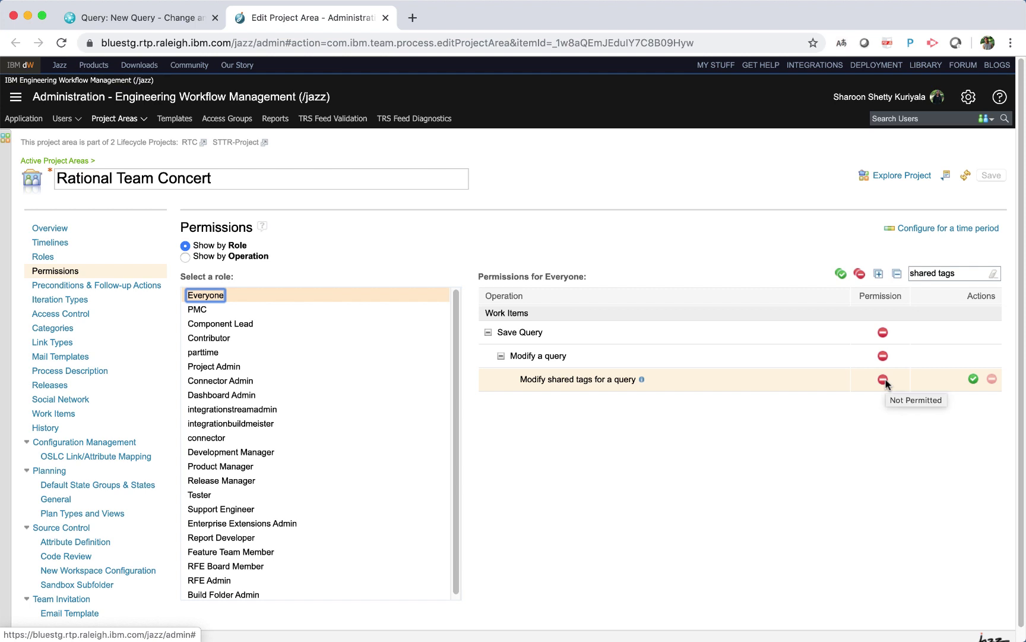
pyautogui.click(385, 17)
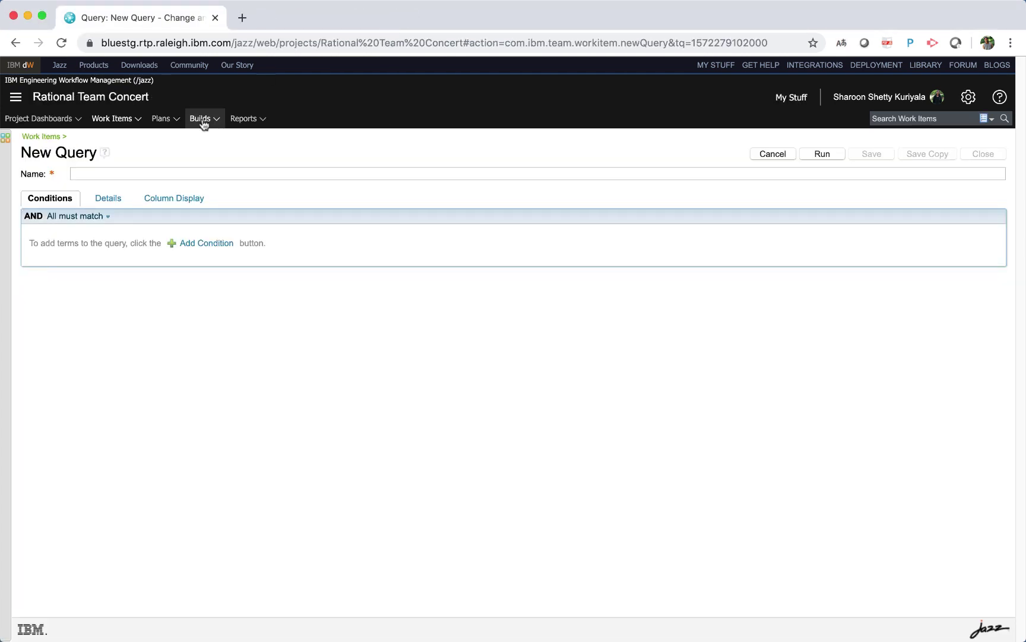
# Discard the new query and show TAP 7.0 S1 Verification's Details with its EWM/TAP/verifications/7.0S1 tags.
pyautogui.click(772, 155)
pyautogui.click(116, 119)
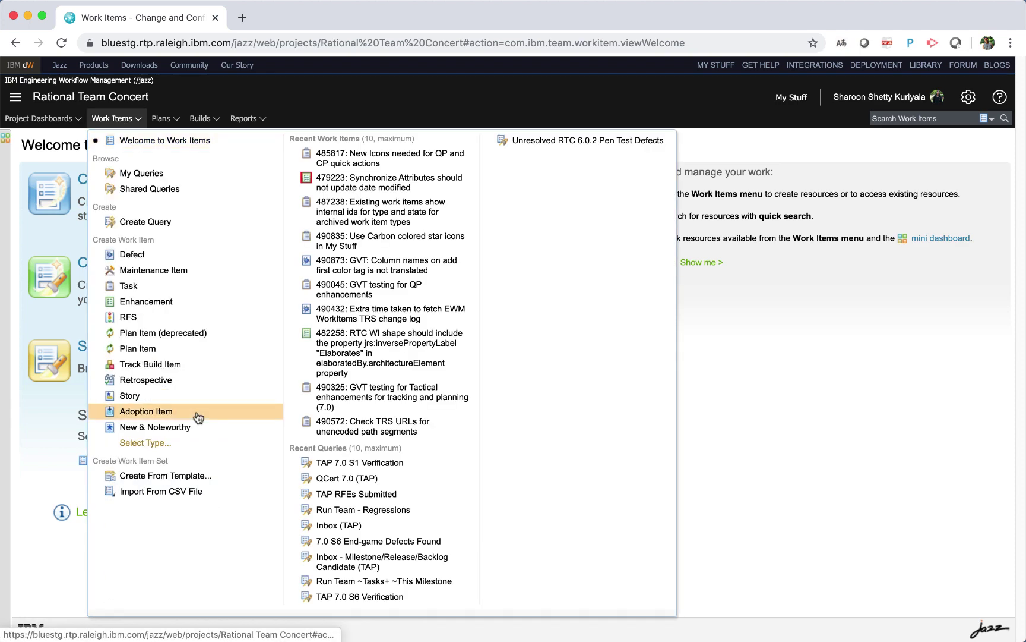
pyautogui.click(347, 462)
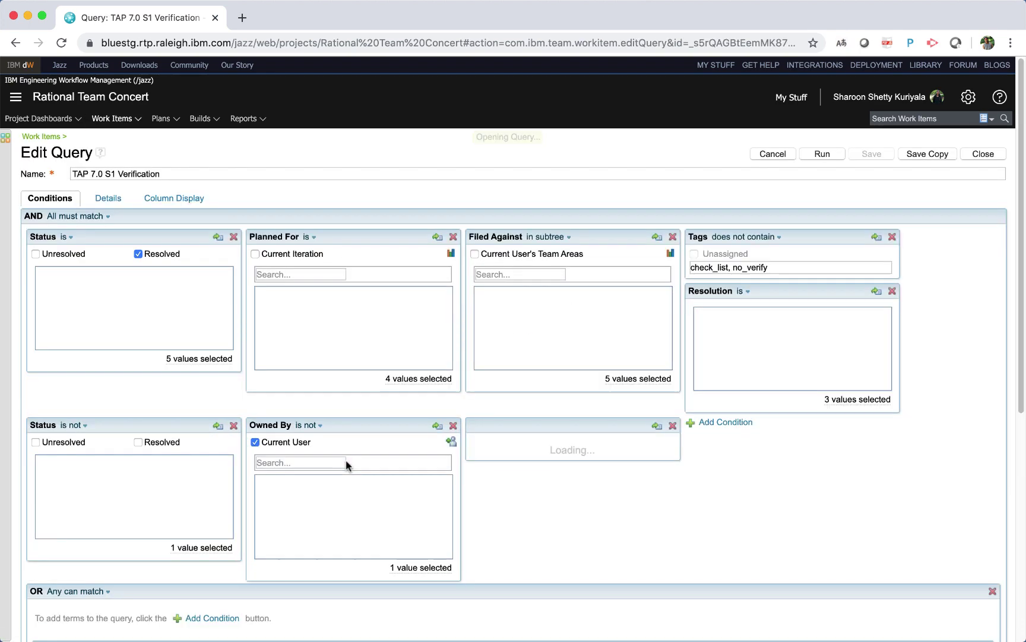
pyautogui.click(109, 199)
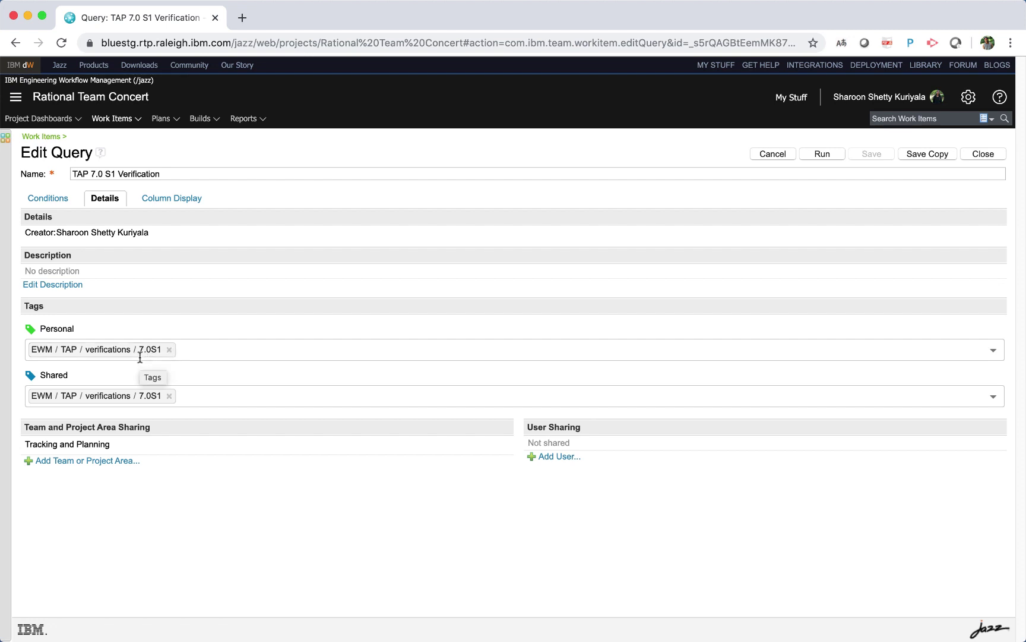
pyautogui.press('super+l')
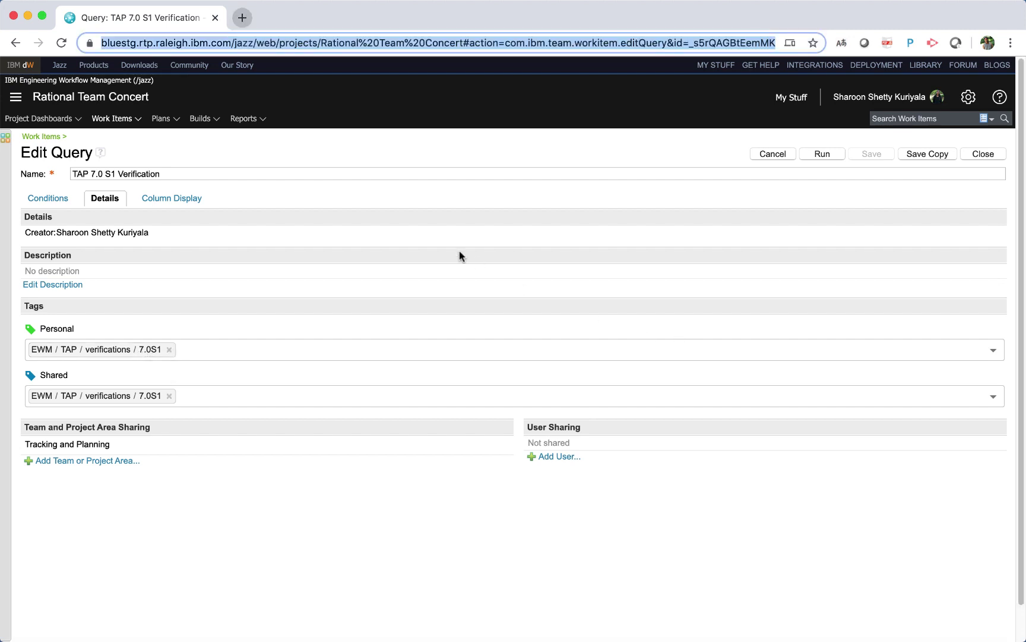
# Open My Queries, filter to Untagged, then view the Shared Queries list grouped by team area.
pyautogui.click(117, 118)
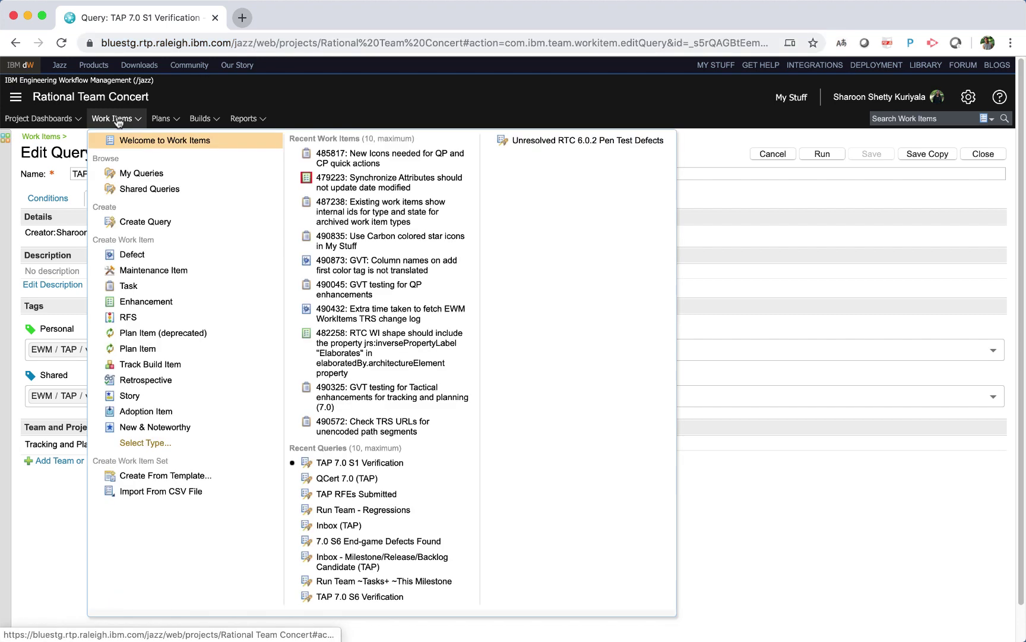
pyautogui.click(134, 175)
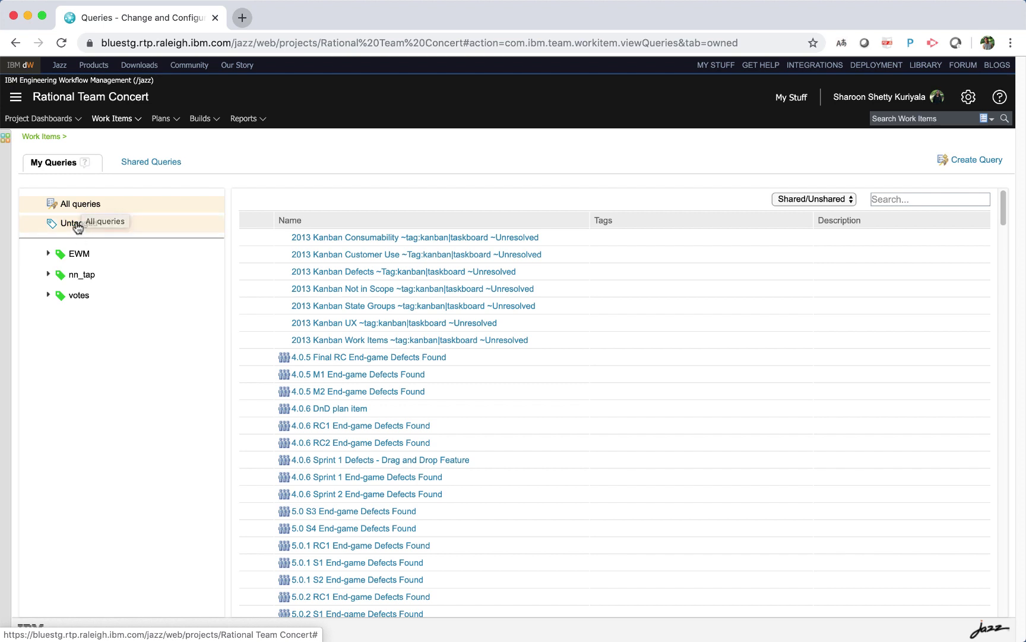
pyautogui.click(76, 226)
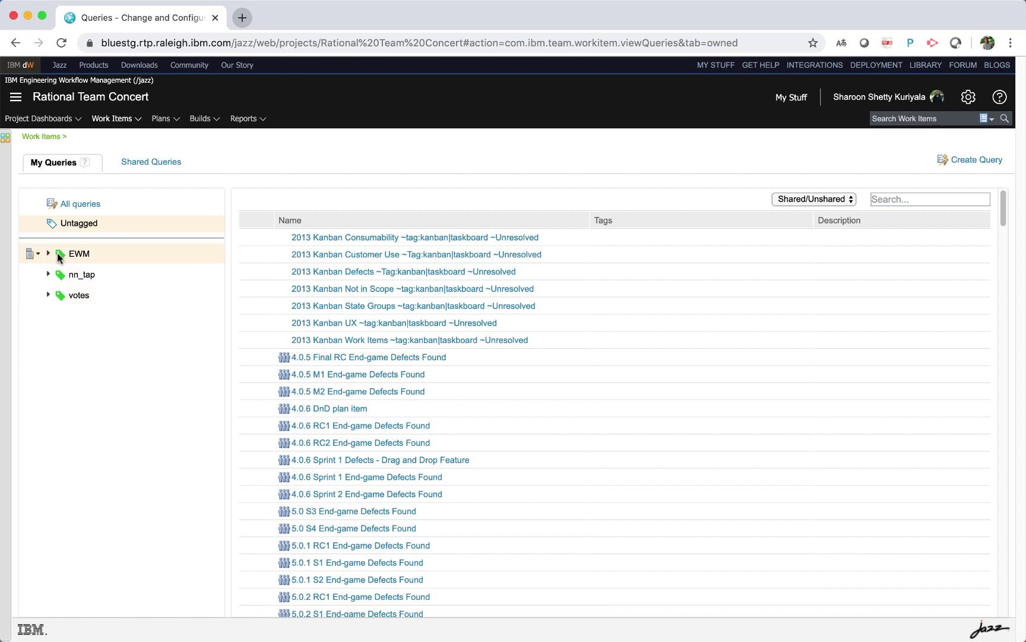
pyautogui.click(144, 166)
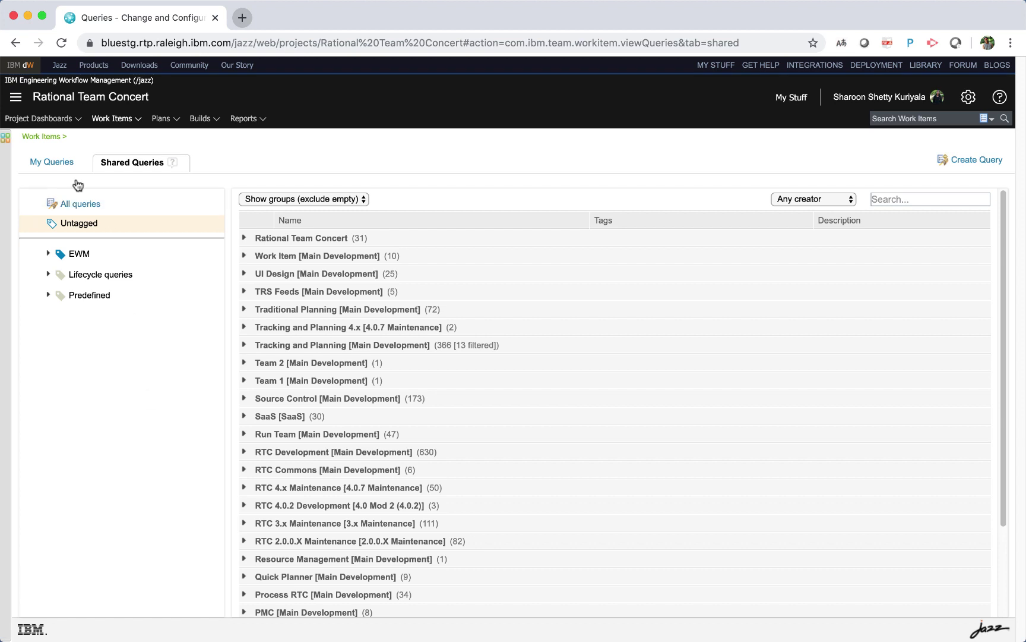
# In My Queries, switch the sharing filter through shared, unshared, then shared and unshared together.
pyautogui.click(52, 161)
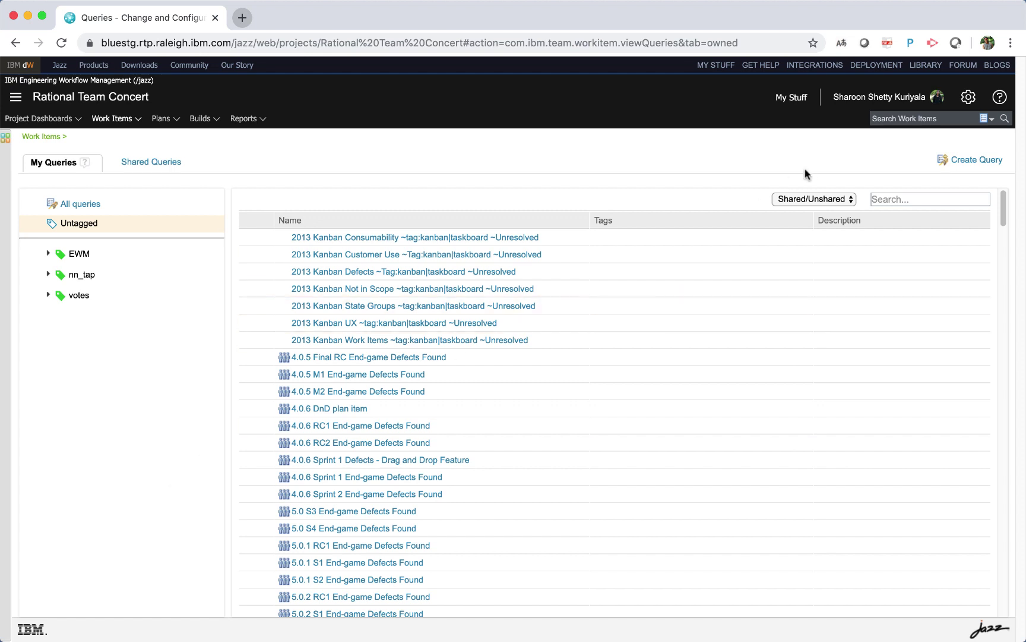
pyautogui.click(812, 199)
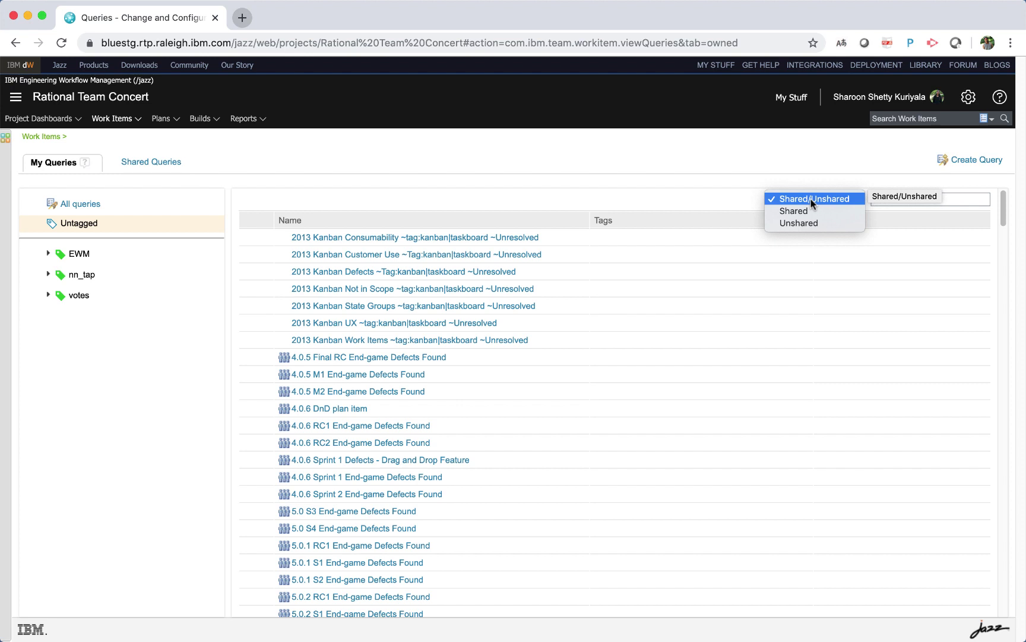
pyautogui.click(810, 211)
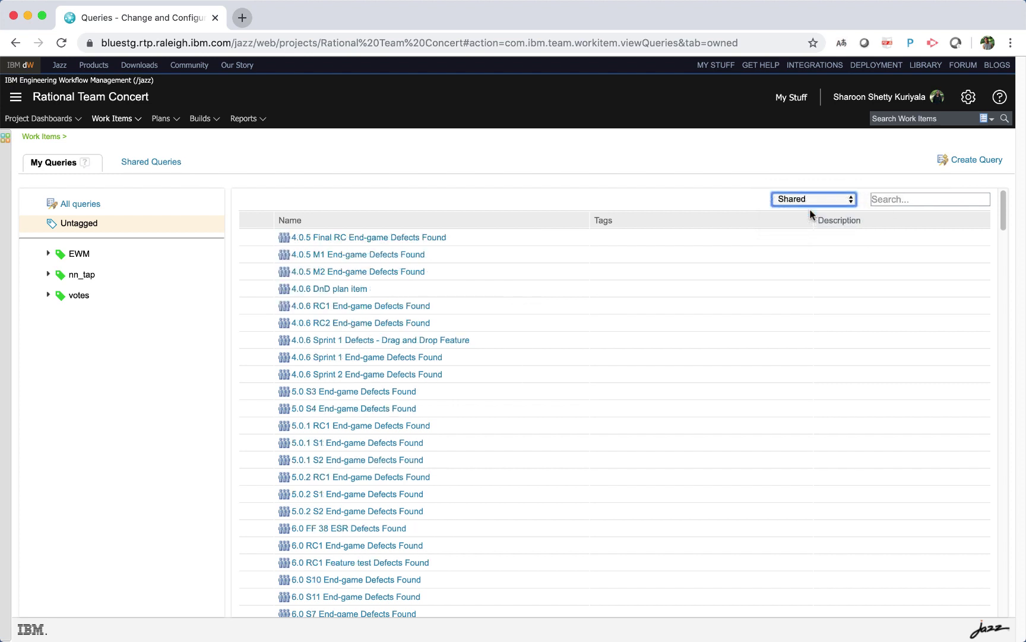
pyautogui.click(810, 200)
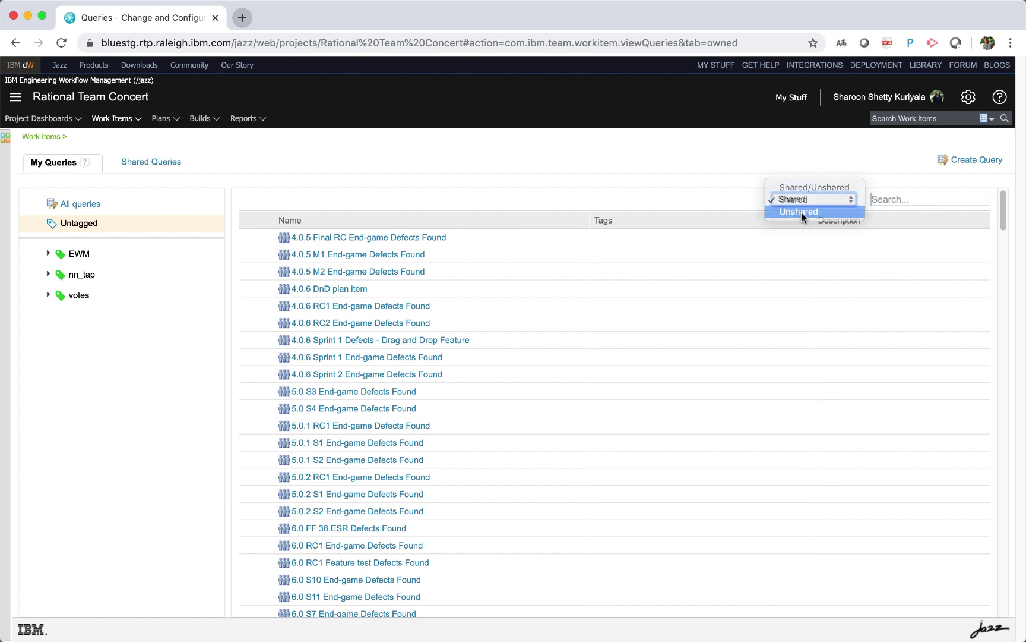
pyautogui.click(802, 211)
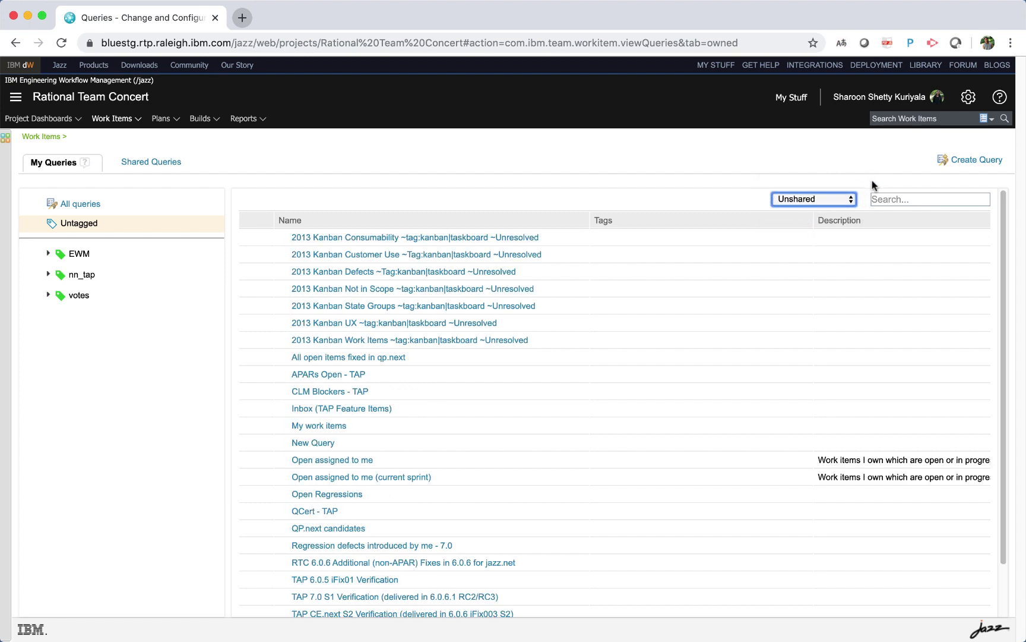
pyautogui.click(823, 201)
pyautogui.click(813, 174)
pyautogui.click(892, 199)
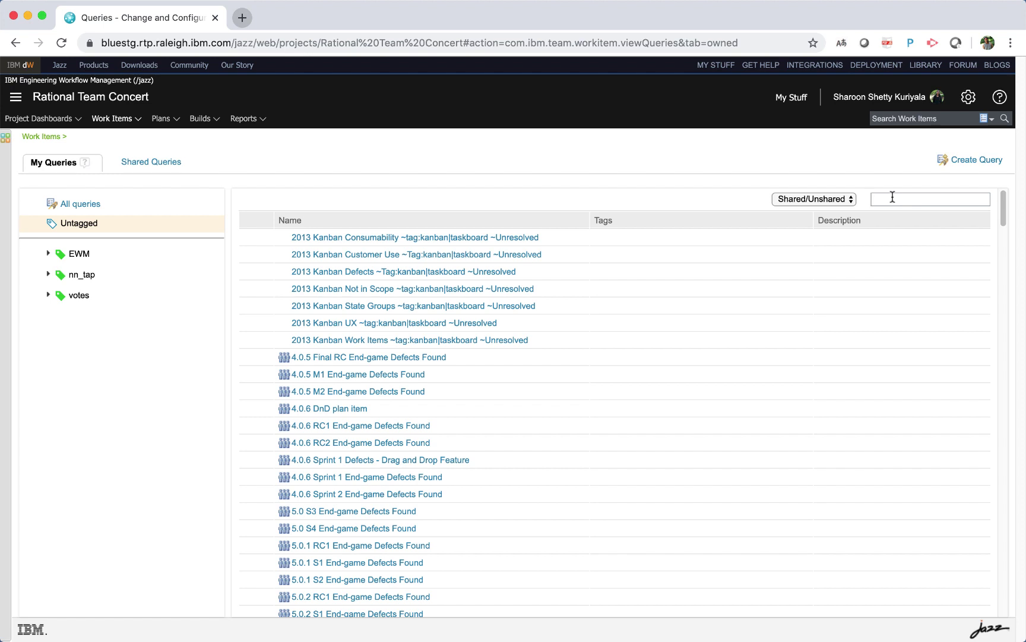
pyautogui.write('U')
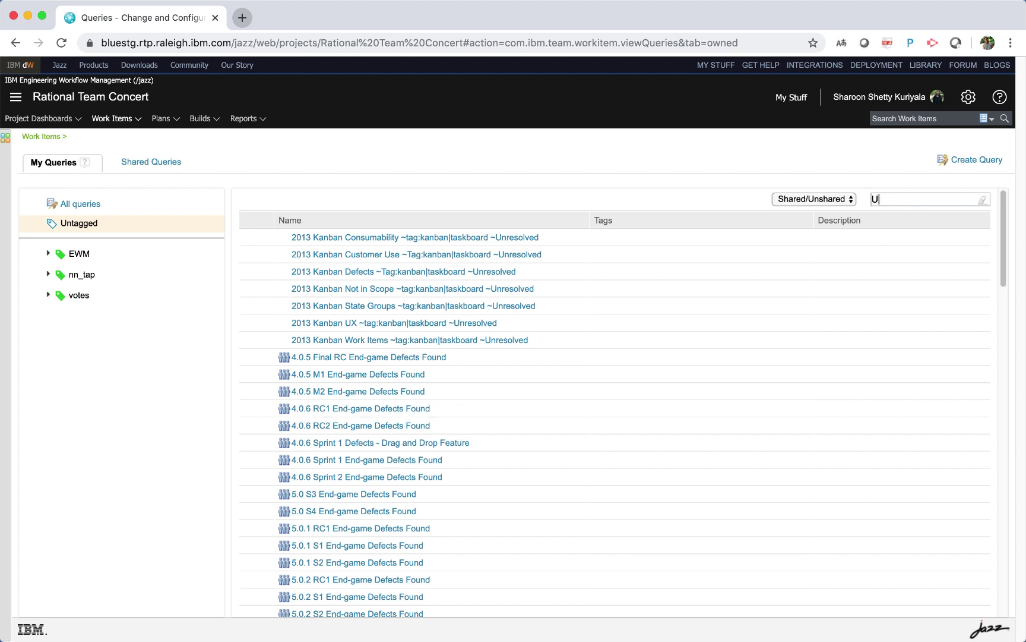
pyautogui.write('nresol')
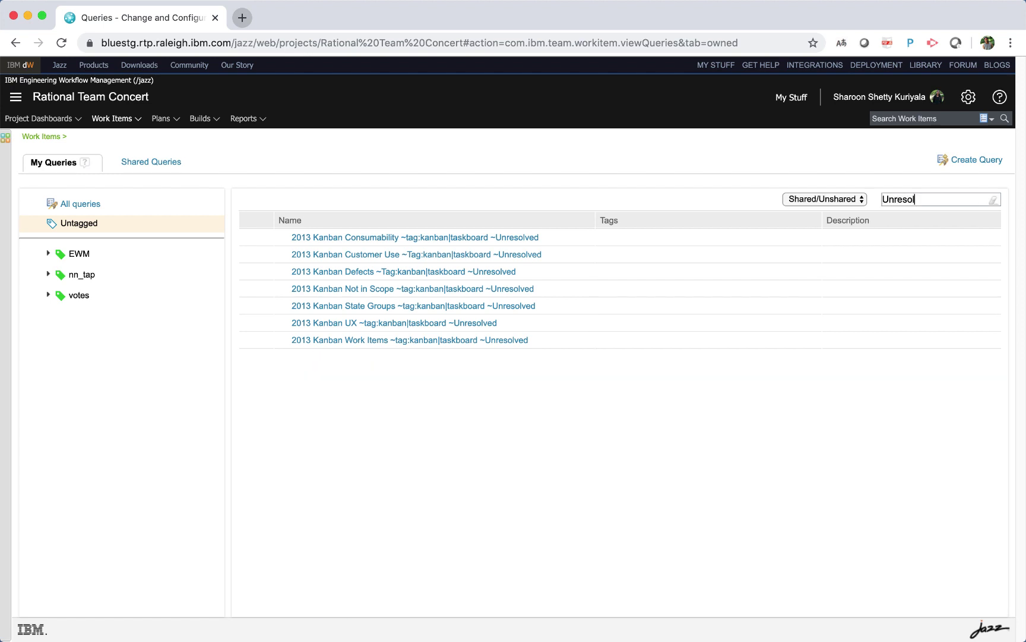
pyautogui.write('ved')
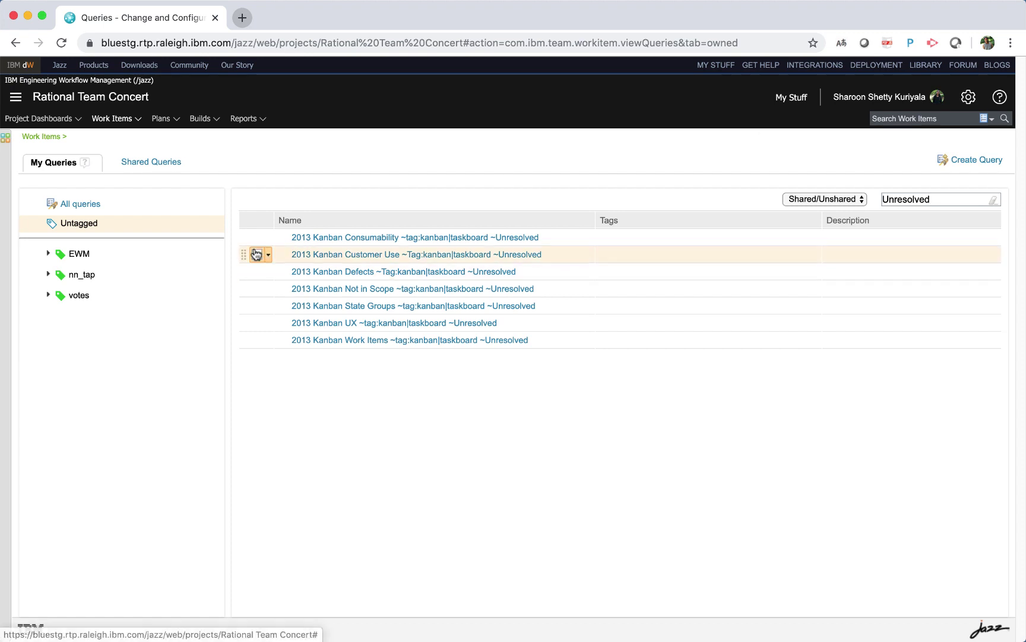
pyautogui.click(256, 255)
pyautogui.click(257, 273)
pyautogui.click(257, 290)
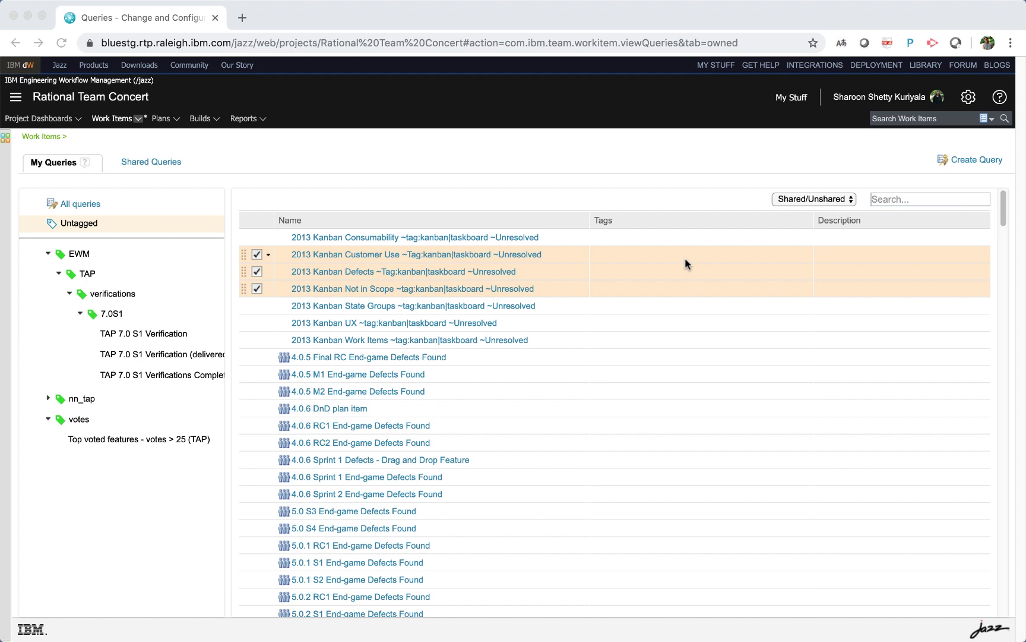
pyautogui.click(907, 199)
pyautogui.click(889, 201)
pyautogui.write('F')
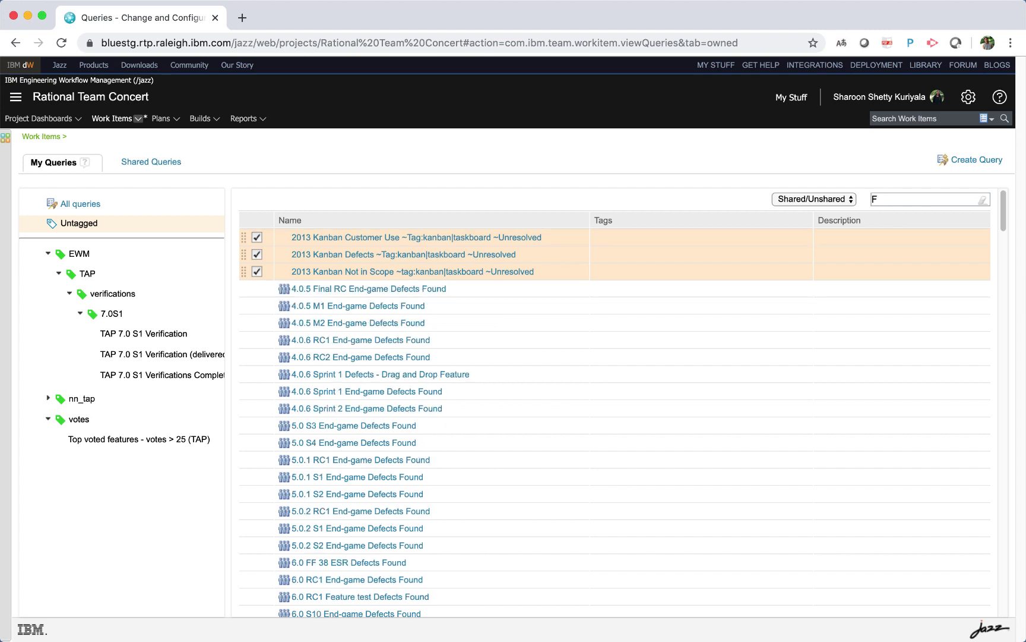
pyautogui.write('ixed')
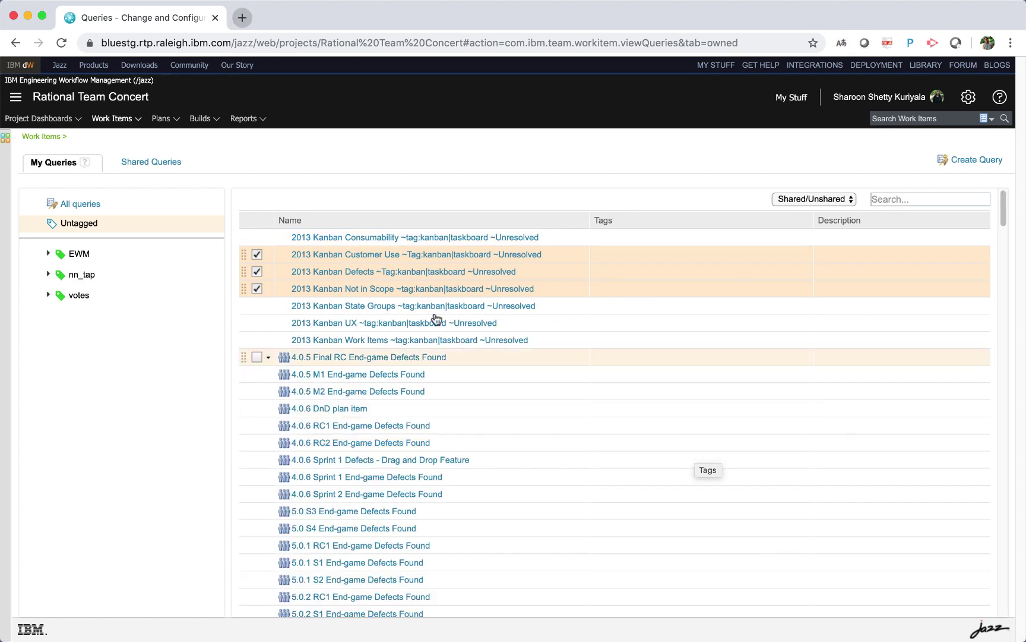
# Deselect the three 2013 Kanban queries and list queries under the EWM > 7.0S1 tag.
pyautogui.click(256, 254)
pyautogui.click(256, 272)
pyautogui.click(257, 288)
pyautogui.click(49, 253)
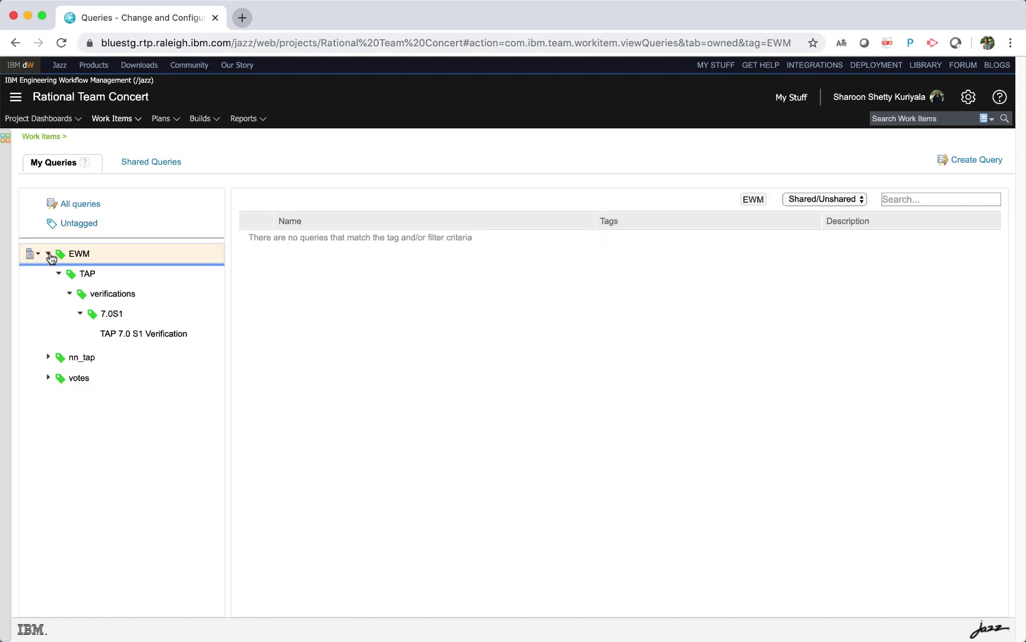
pyautogui.click(132, 313)
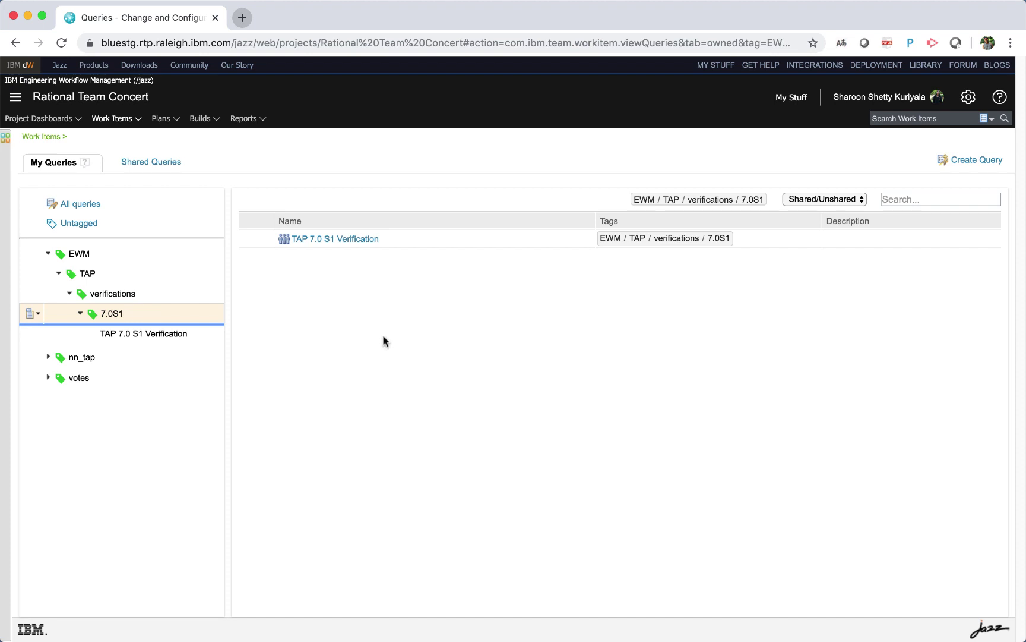
# Try adding tags to TAP 7.0 S1 Verification, browse existing tags, then cancel.
pyautogui.click(267, 240)
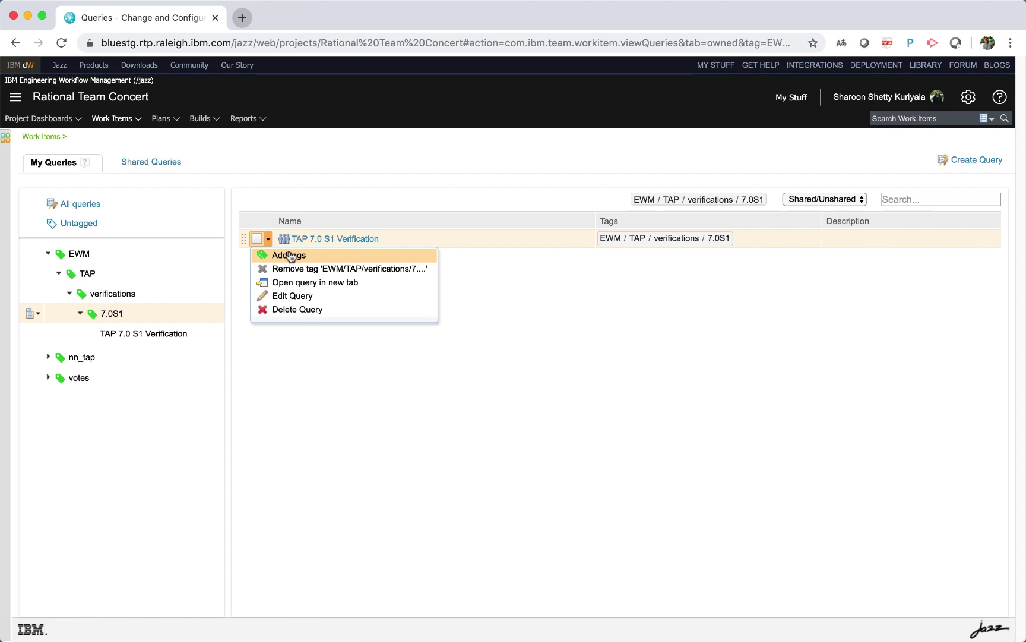
pyautogui.click(290, 255)
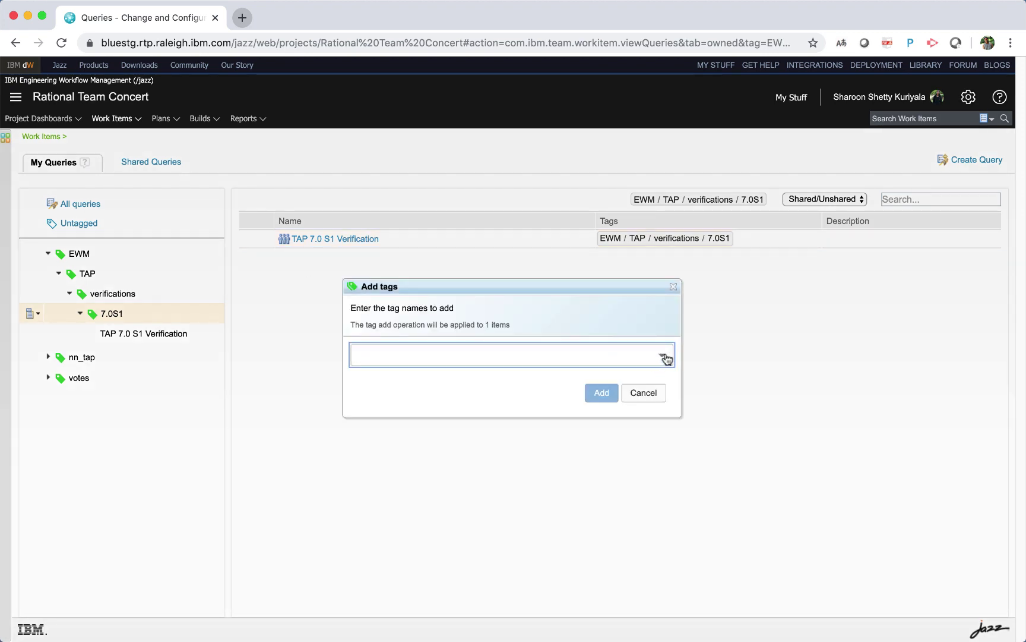
pyautogui.click(664, 357)
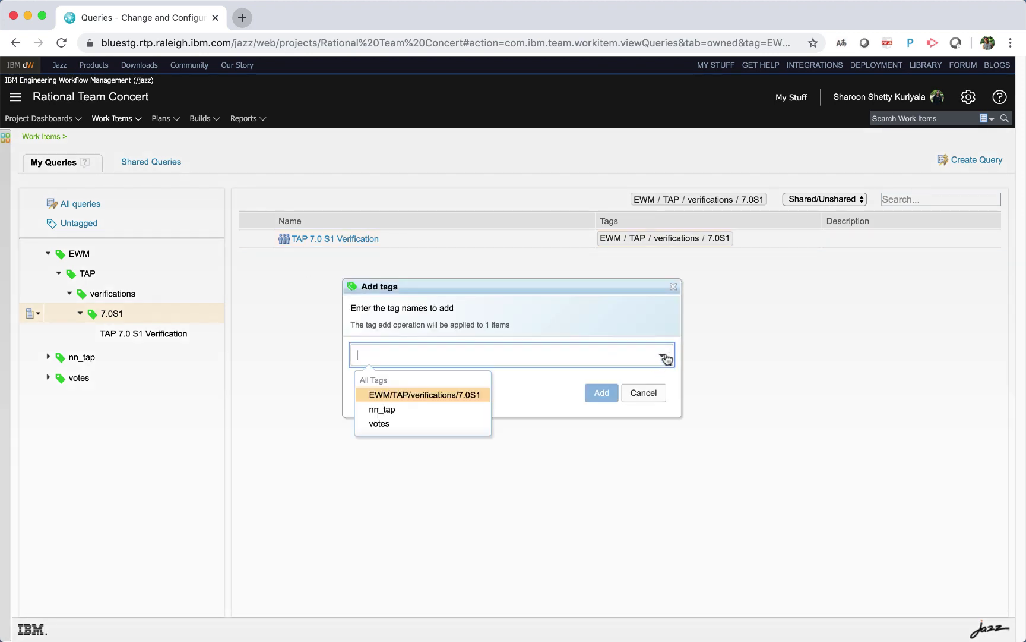
pyautogui.click(635, 395)
# Close the query results tab and open TAP 7.0 S1 Verification in Edit Query, abandoning the unsaved new query.
pyautogui.click(269, 240)
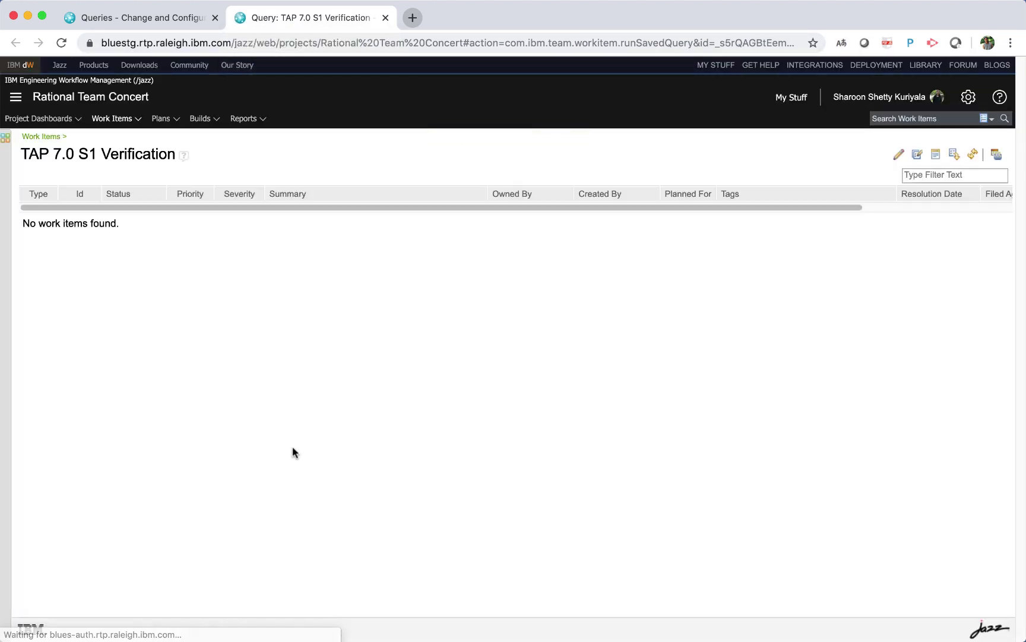
pyautogui.click(165, 21)
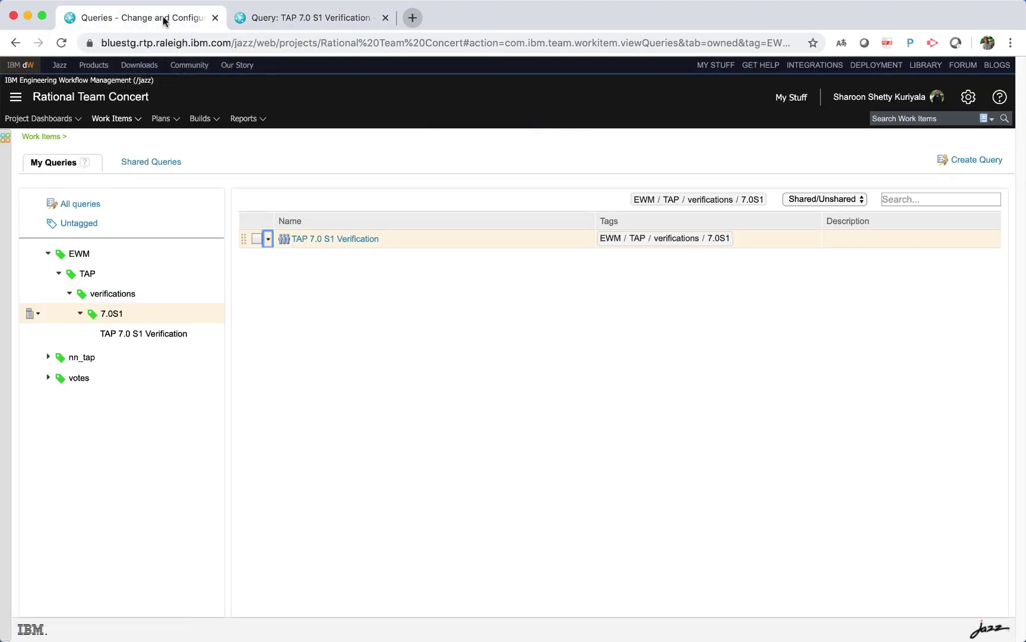
pyautogui.click(385, 18)
pyautogui.click(268, 240)
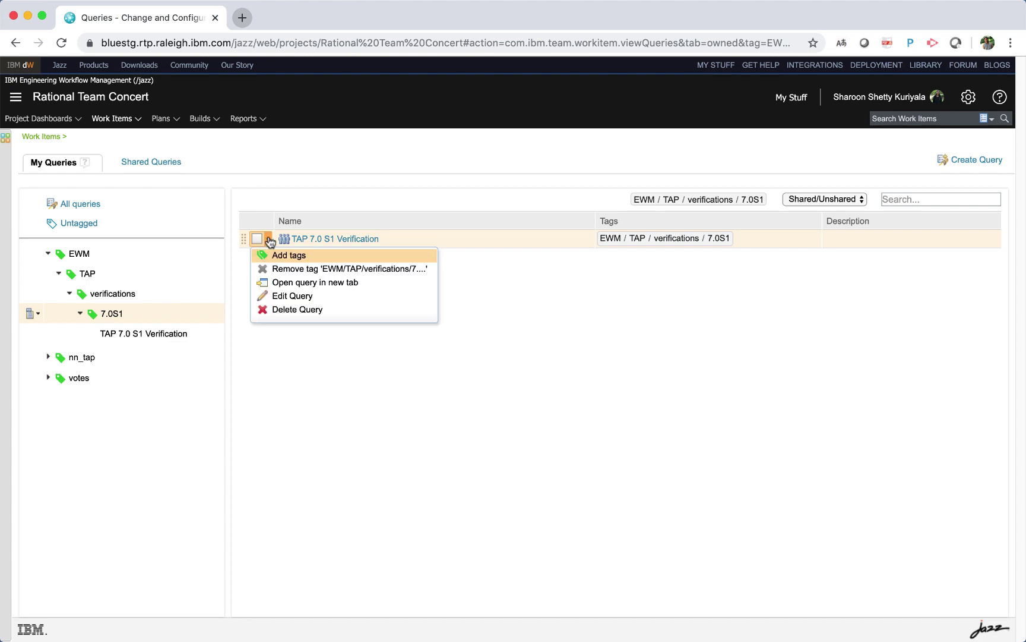
pyautogui.click(292, 295)
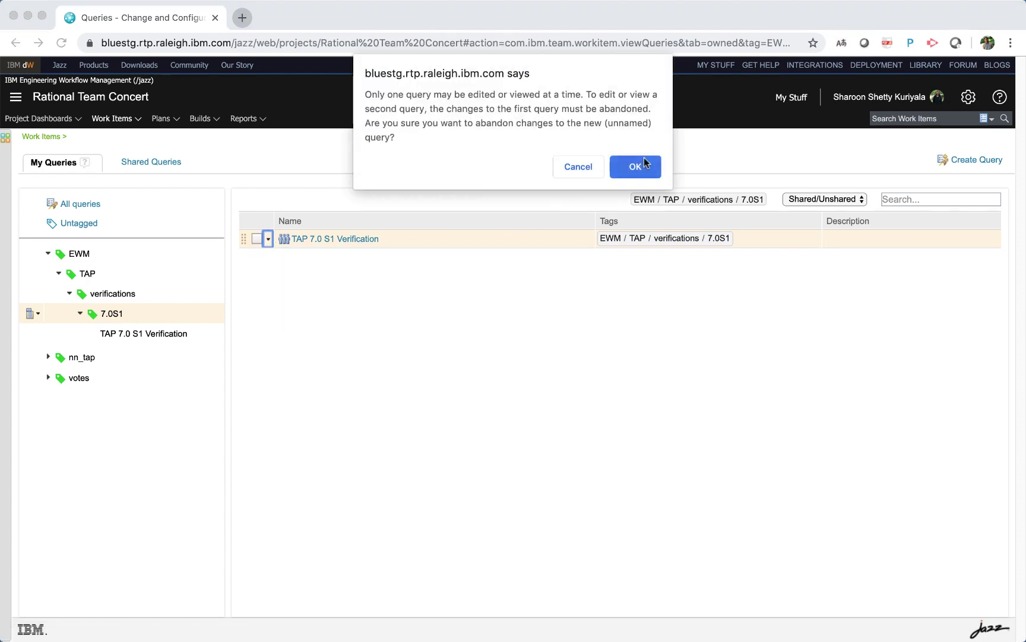
pyautogui.click(645, 163)
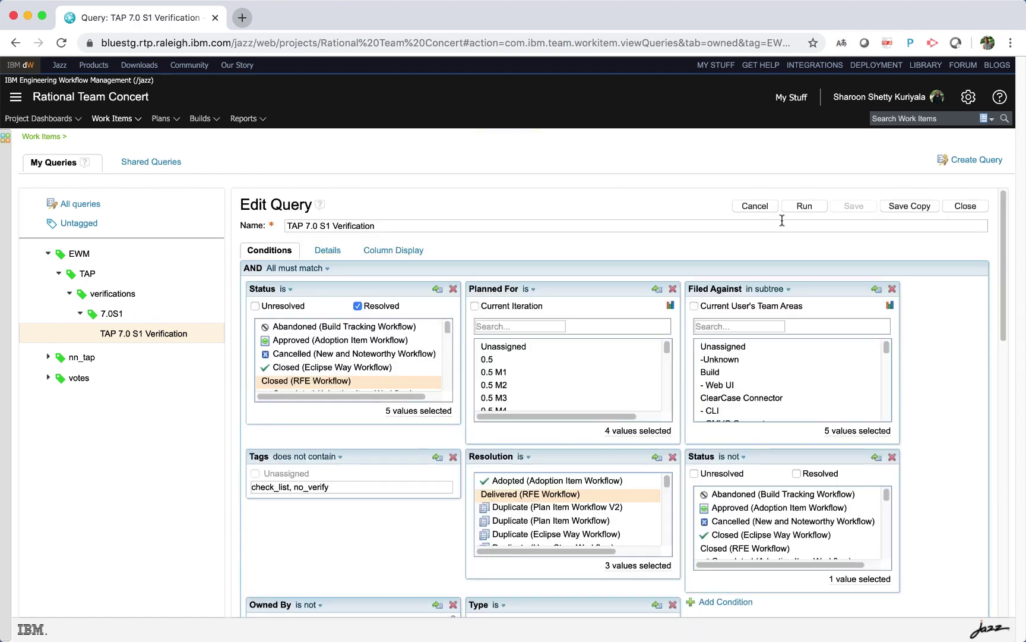
# Close Edit Query unchanged and decline deleting TAP 7.0 S1 Verification.
pyautogui.click(760, 207)
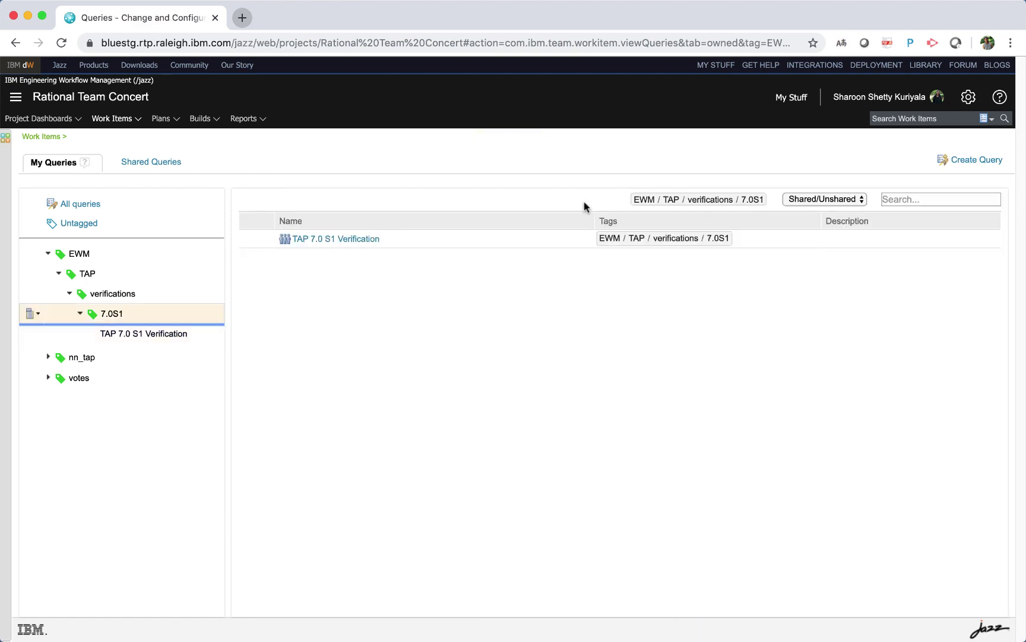
pyautogui.click(268, 239)
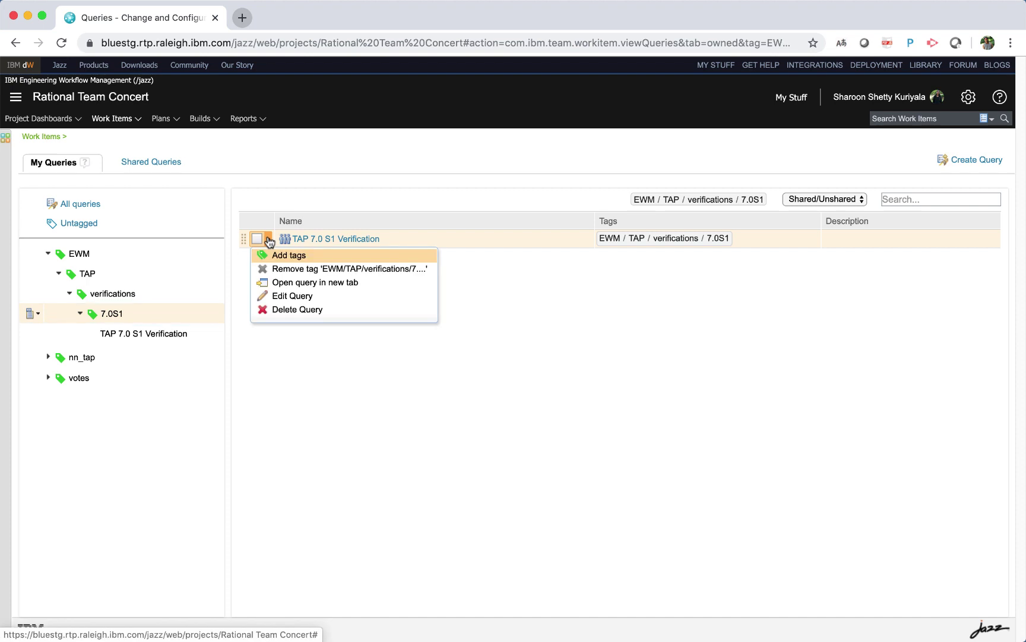
pyautogui.click(294, 310)
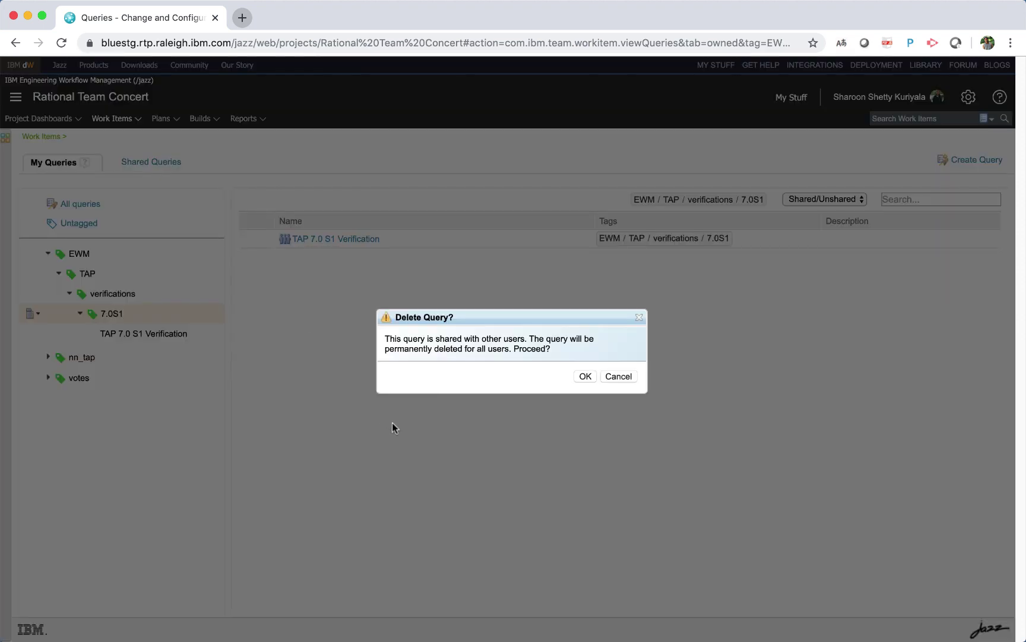
pyautogui.click(616, 375)
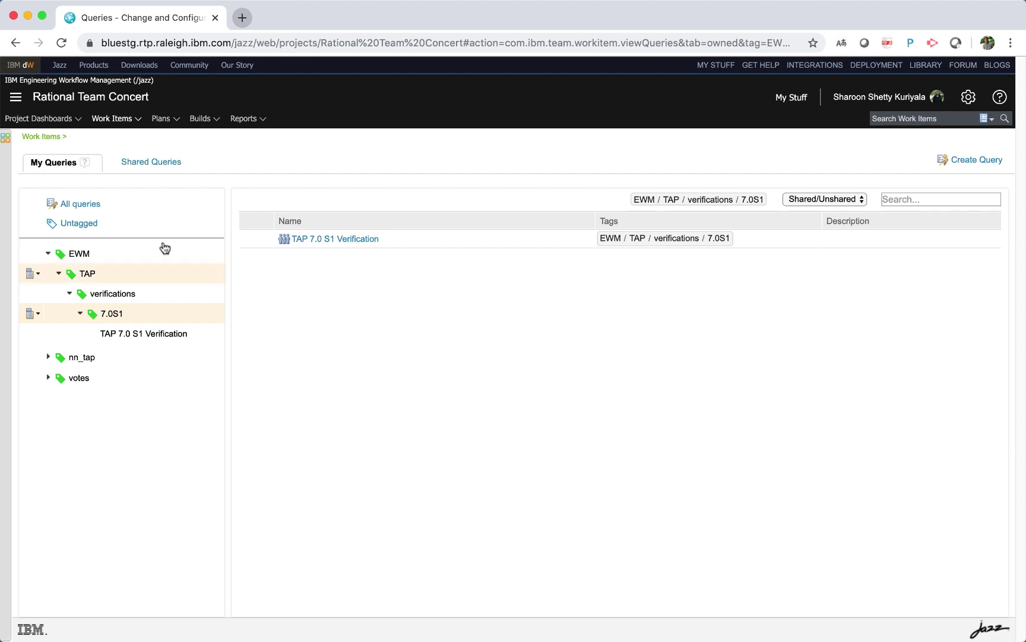
# Search all queries for 'TAP 7.0 S1 Verification', narrow to the 7.0S1 tag, and cancel a new query.
pyautogui.click(97, 203)
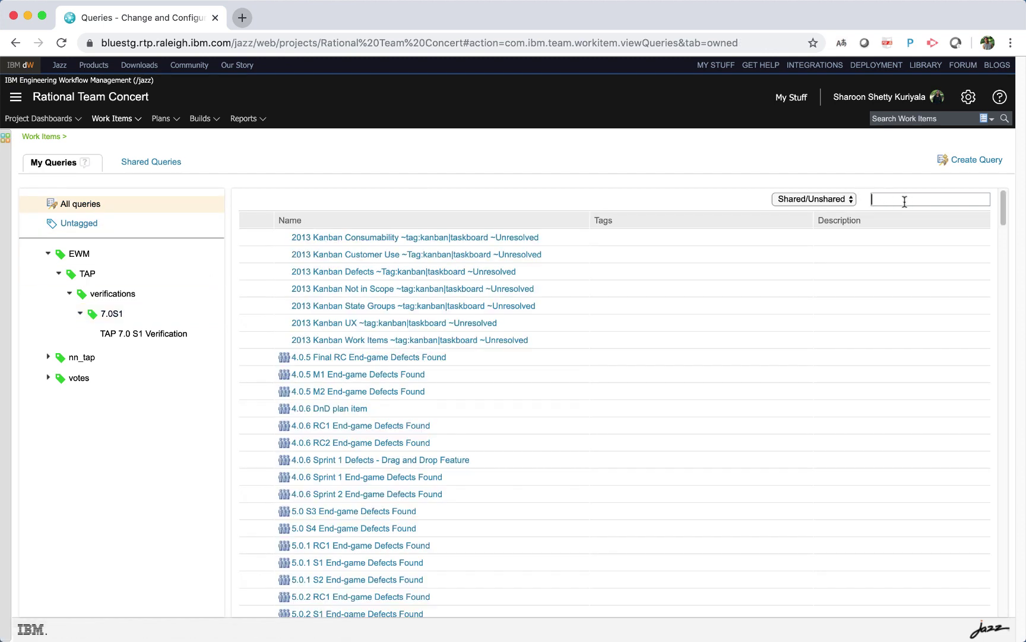
pyautogui.write('TAP 7.0 S1 Verification')
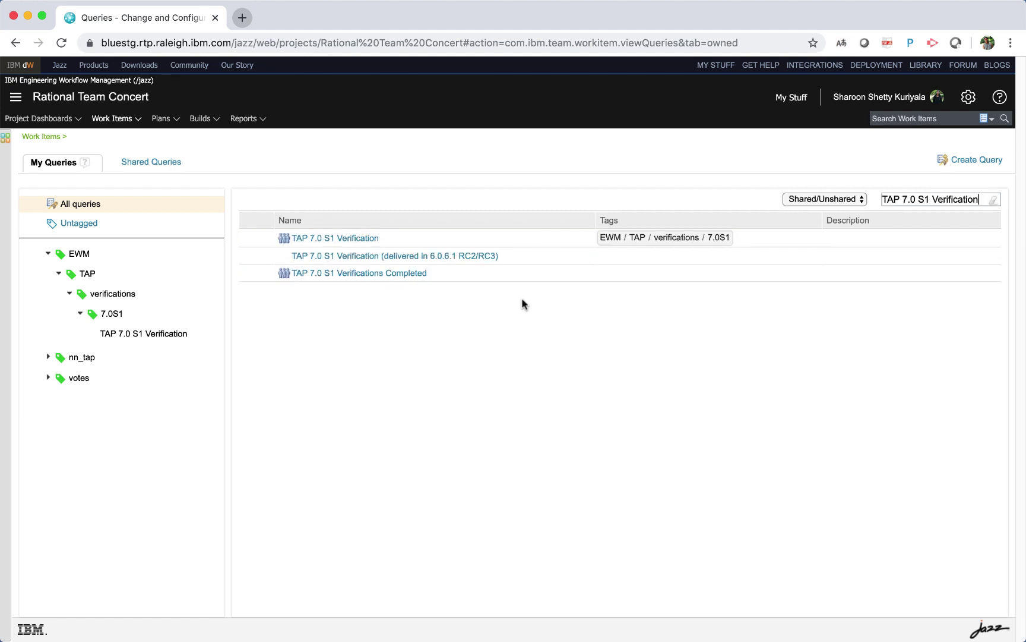
pyautogui.click(651, 239)
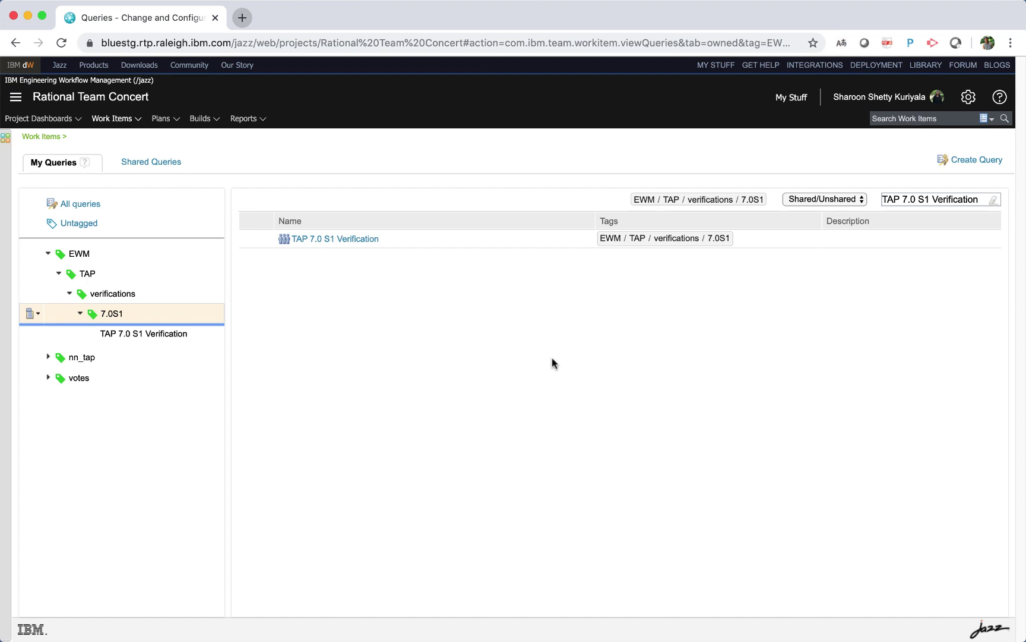
pyautogui.click(978, 160)
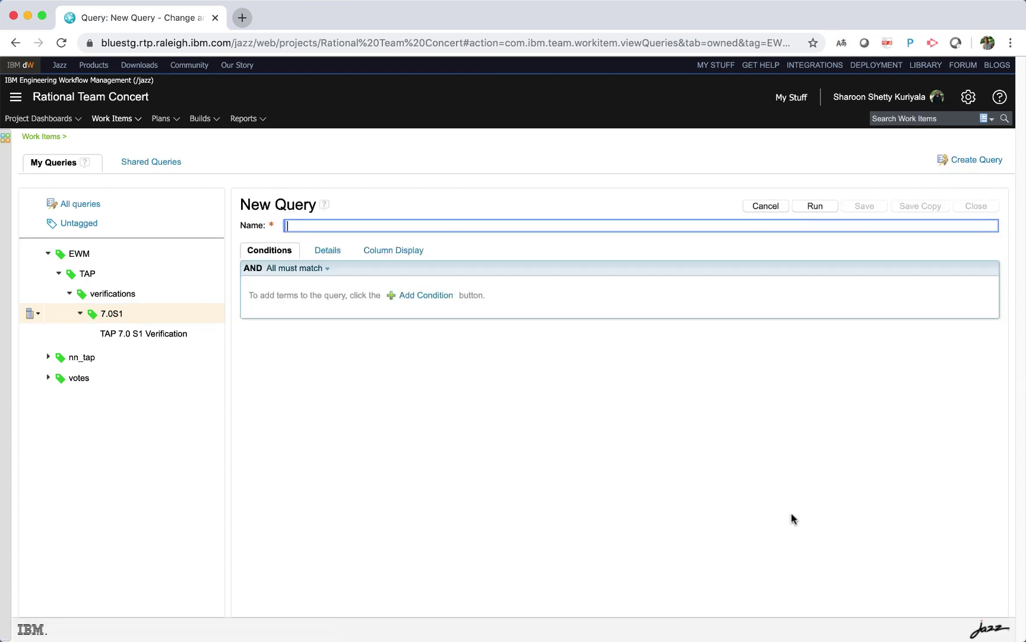
pyautogui.click(318, 250)
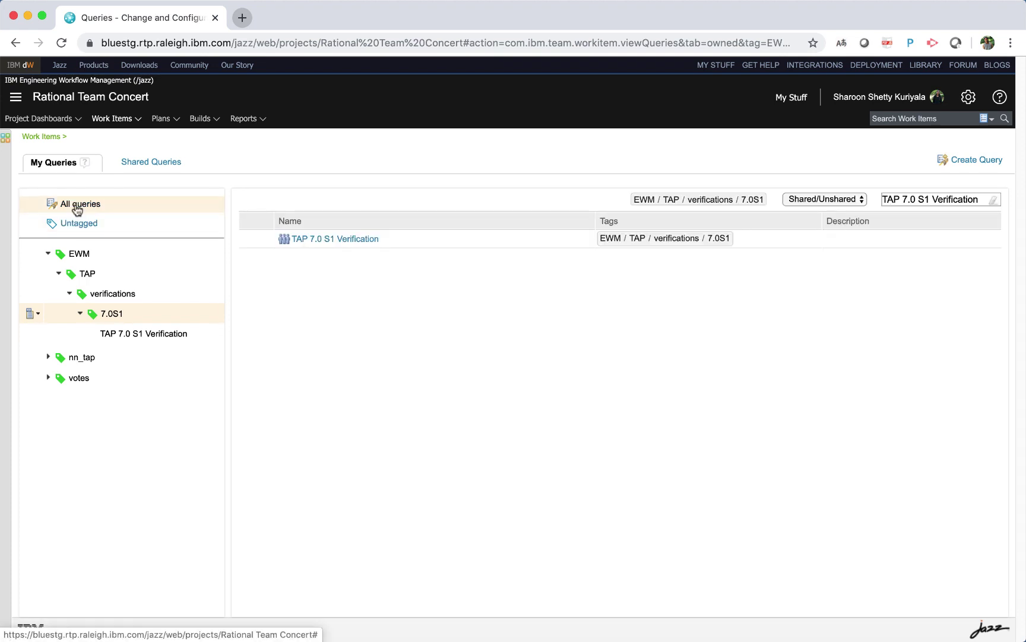
# Drag the delivered and Completed TAP 7.0 S1 queries onto the 7.0S1 tag, then list 7.0S1.
pyautogui.click(77, 205)
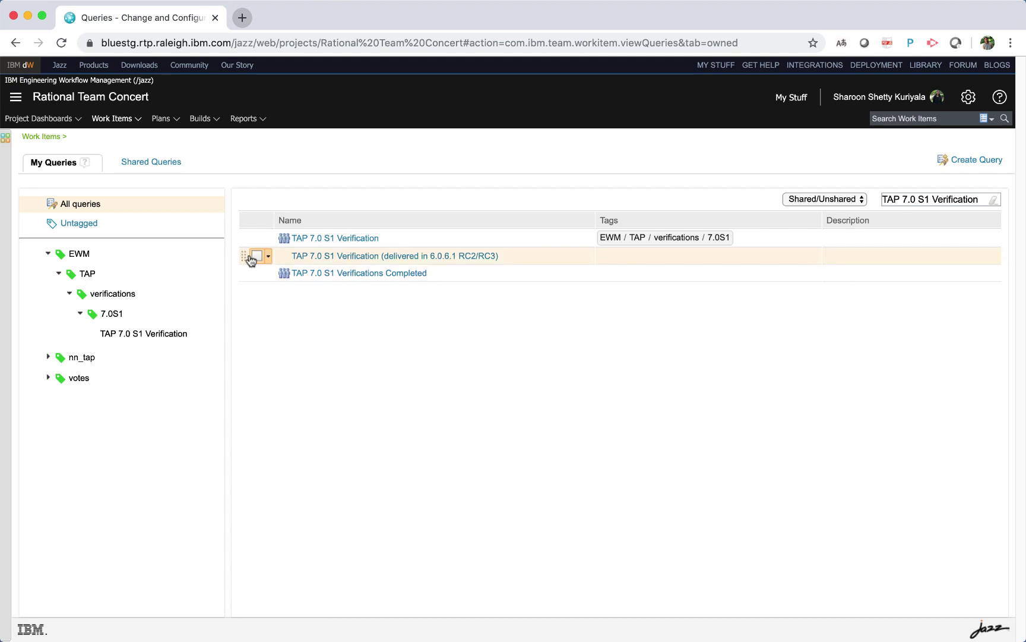
pyautogui.click(256, 256)
pyautogui.click(256, 274)
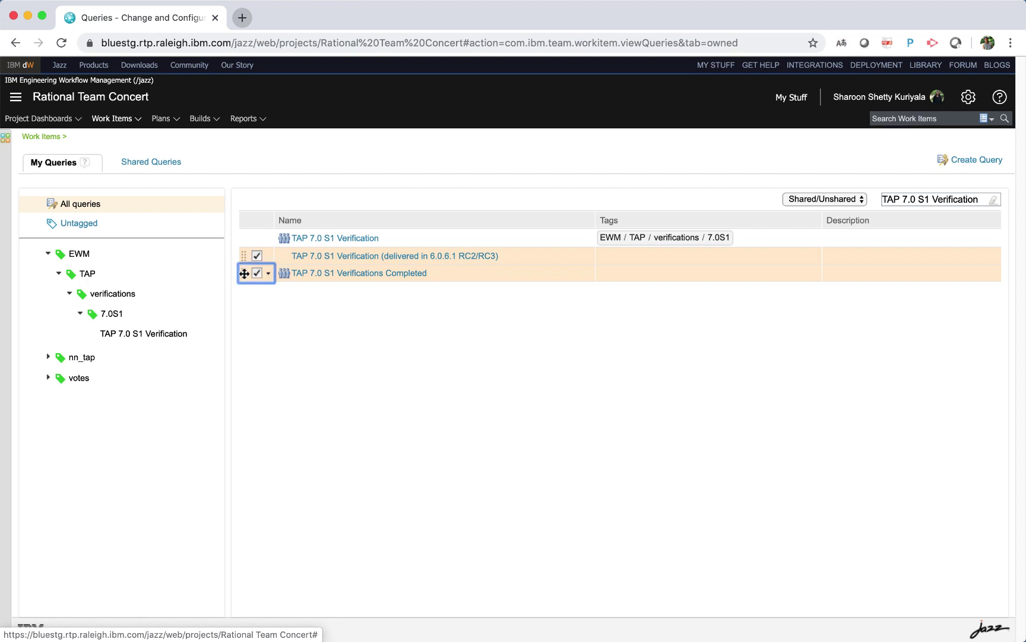
pyautogui.moveTo(240, 272); pyautogui.dragTo(105, 314)
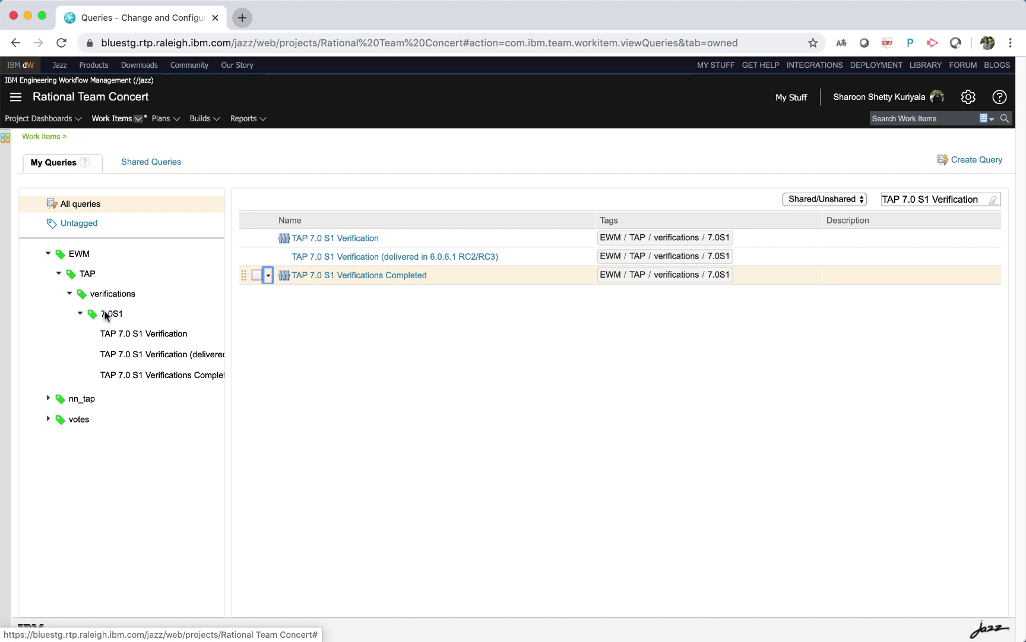
pyautogui.click(106, 315)
# Add the tag 'test' to all three TAP 7.0 S1 verification queries.
pyautogui.click(257, 239)
pyautogui.click(257, 256)
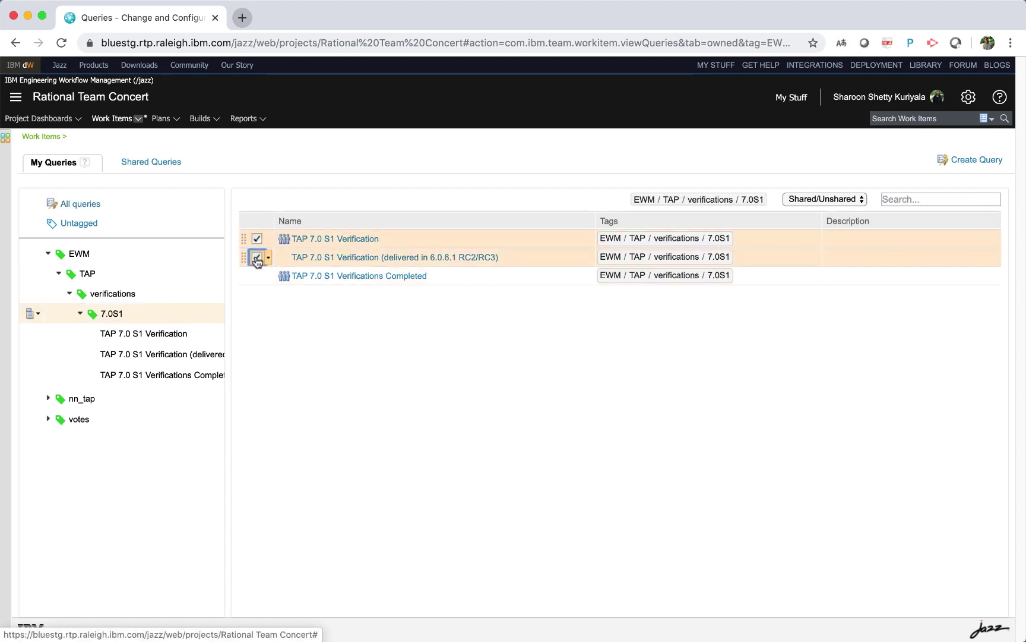
pyautogui.click(257, 276)
pyautogui.click(269, 277)
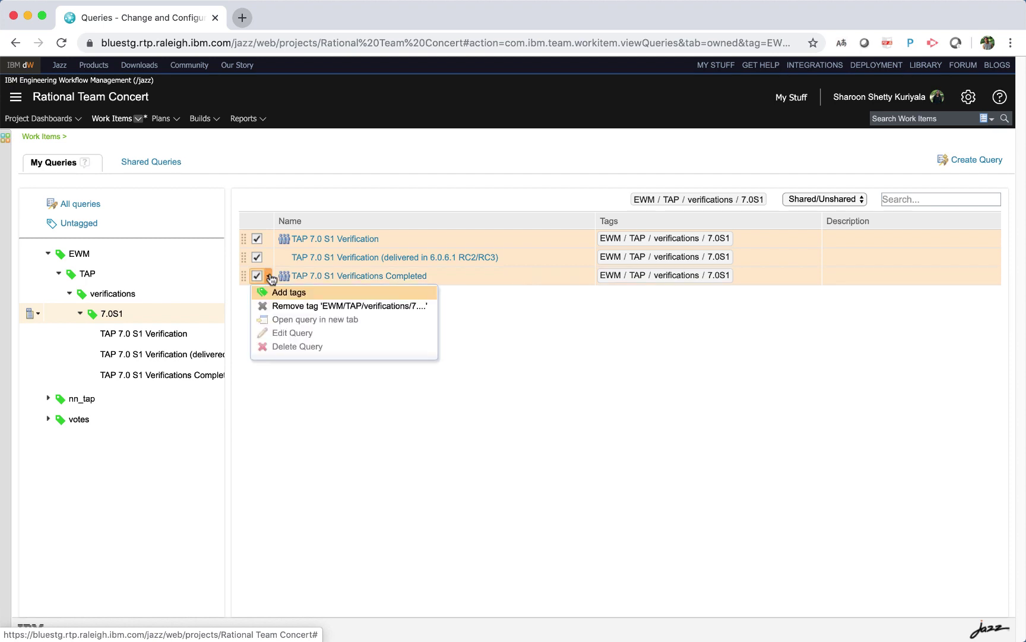
pyautogui.click(295, 293)
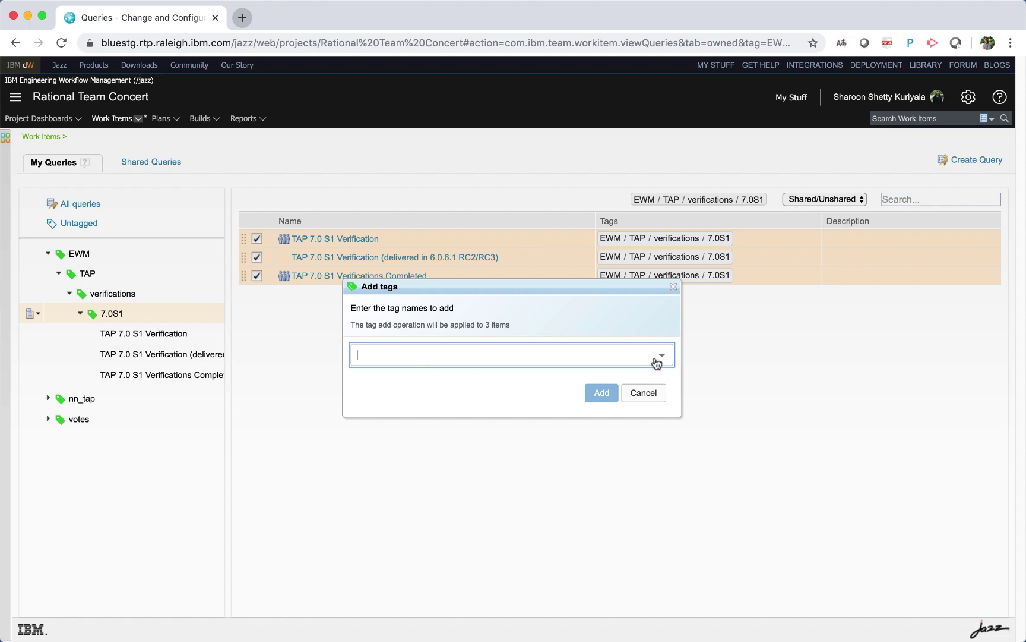
pyautogui.write('test')
pyautogui.click(394, 385)
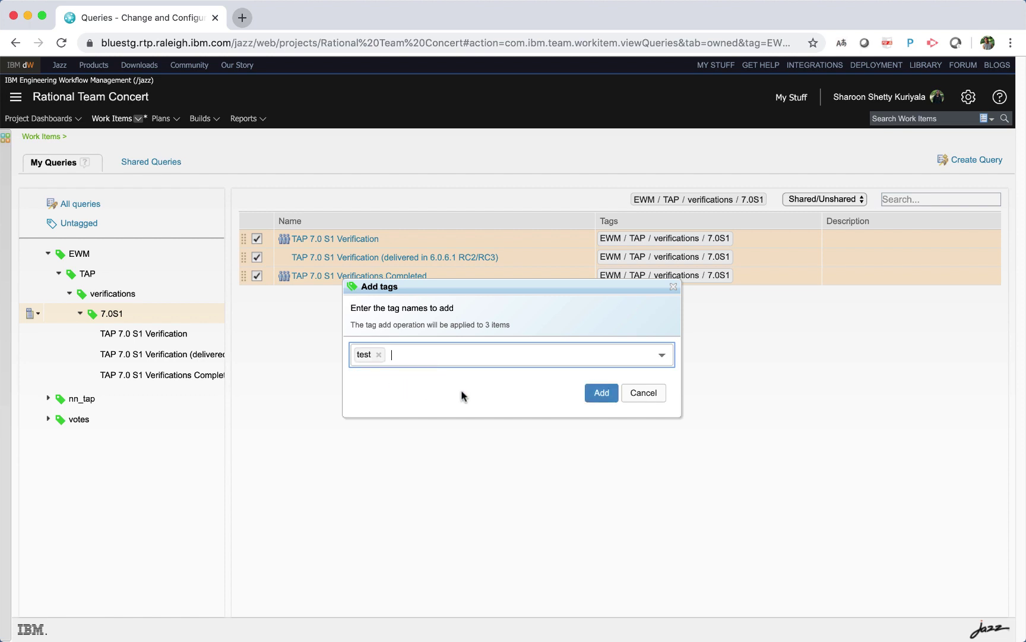
pyautogui.click(600, 393)
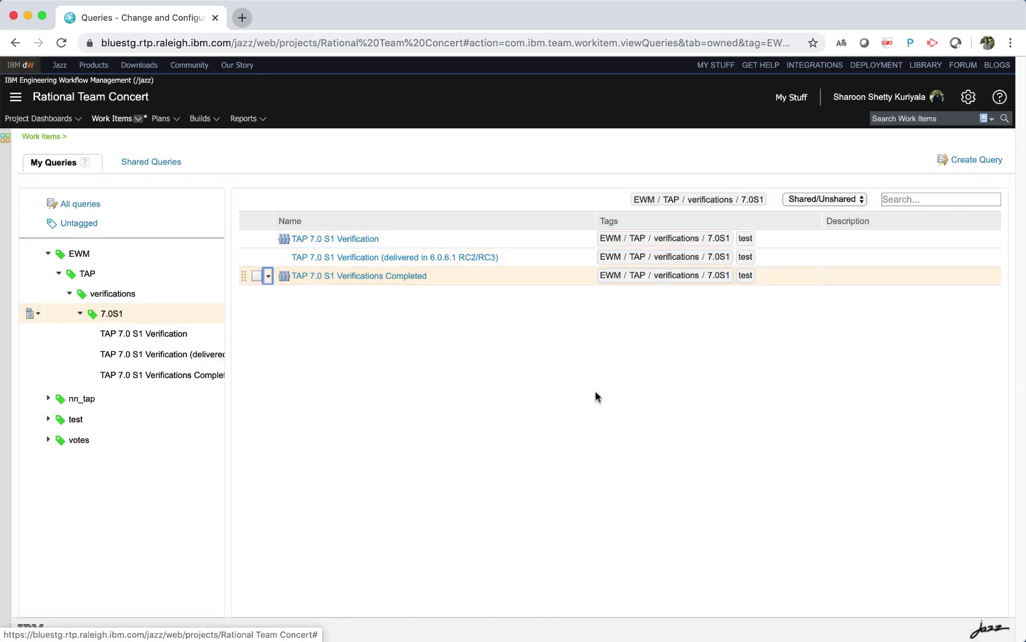
# Under the test tag, remove 'test' from the first two queries, leaving only Verifications Completed.
pyautogui.click(76, 420)
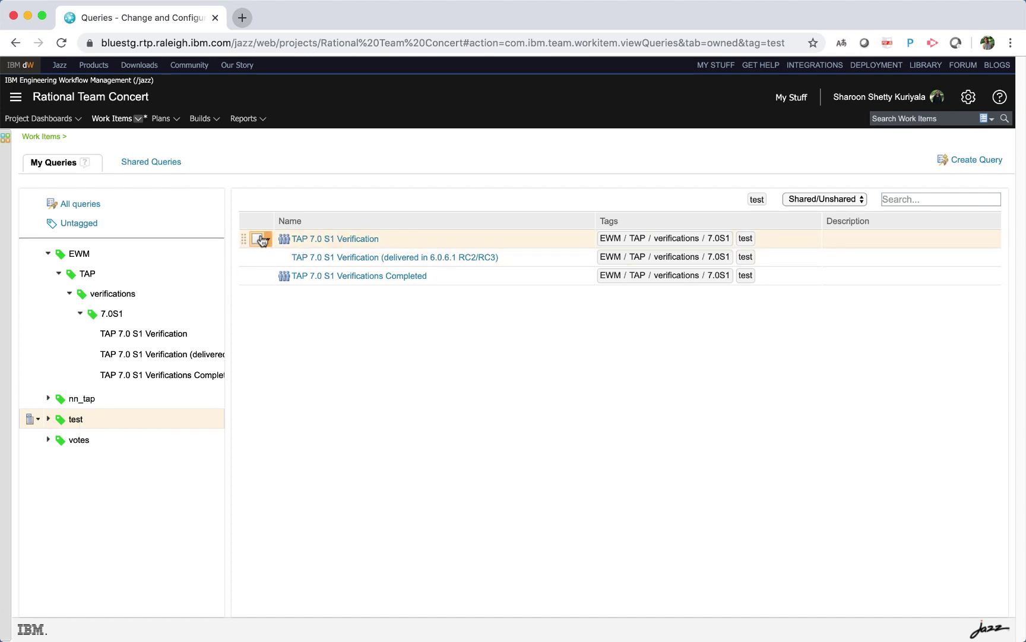
pyautogui.click(256, 238)
pyautogui.click(258, 257)
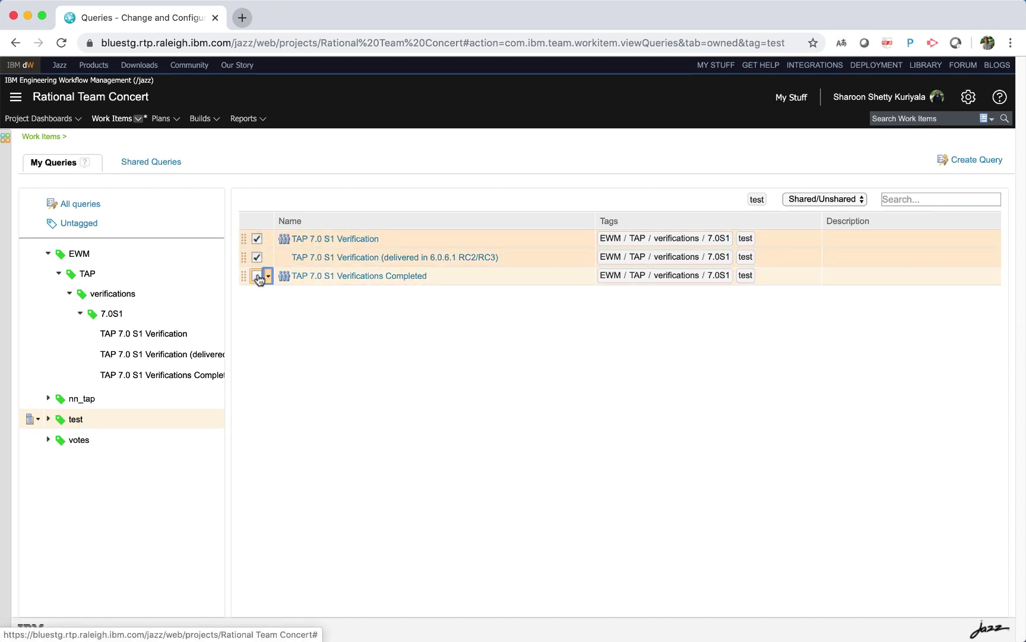
pyautogui.click(269, 258)
pyautogui.click(300, 284)
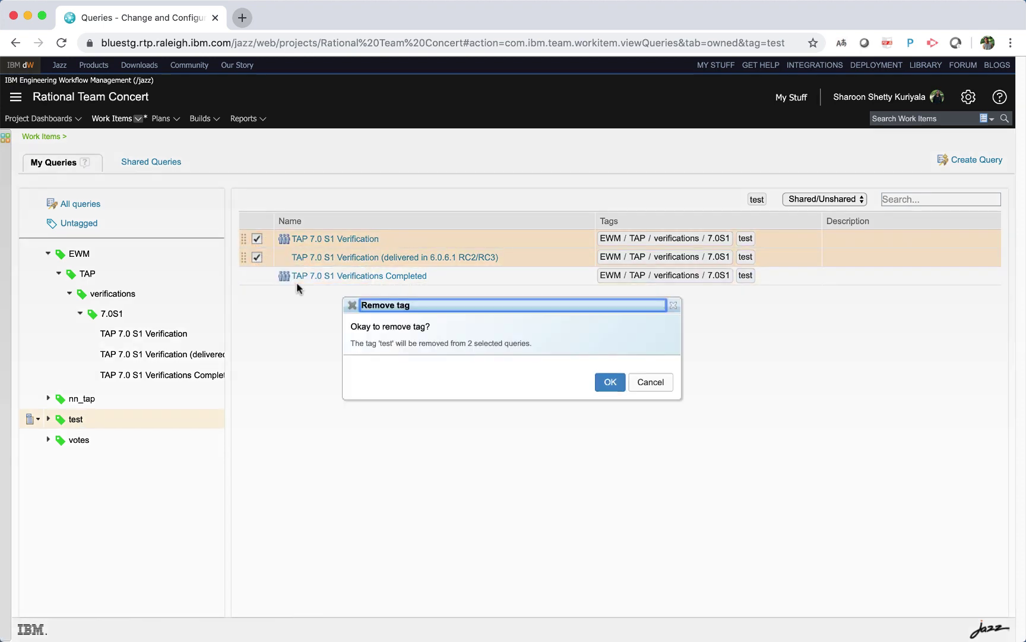
pyautogui.click(607, 382)
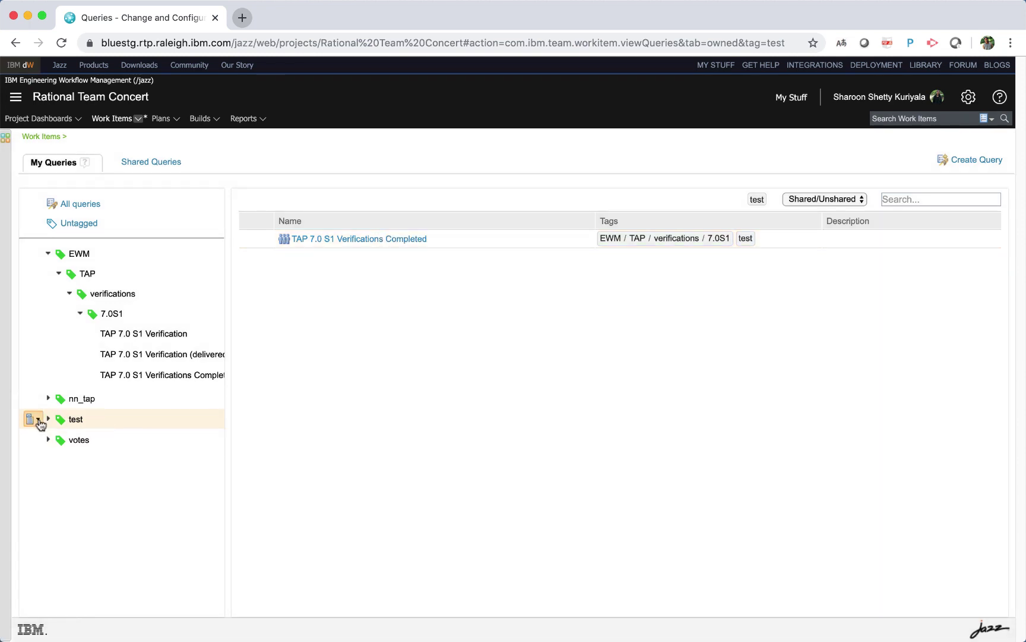
# Rename the test tag to test/abc.
pyautogui.click(38, 420)
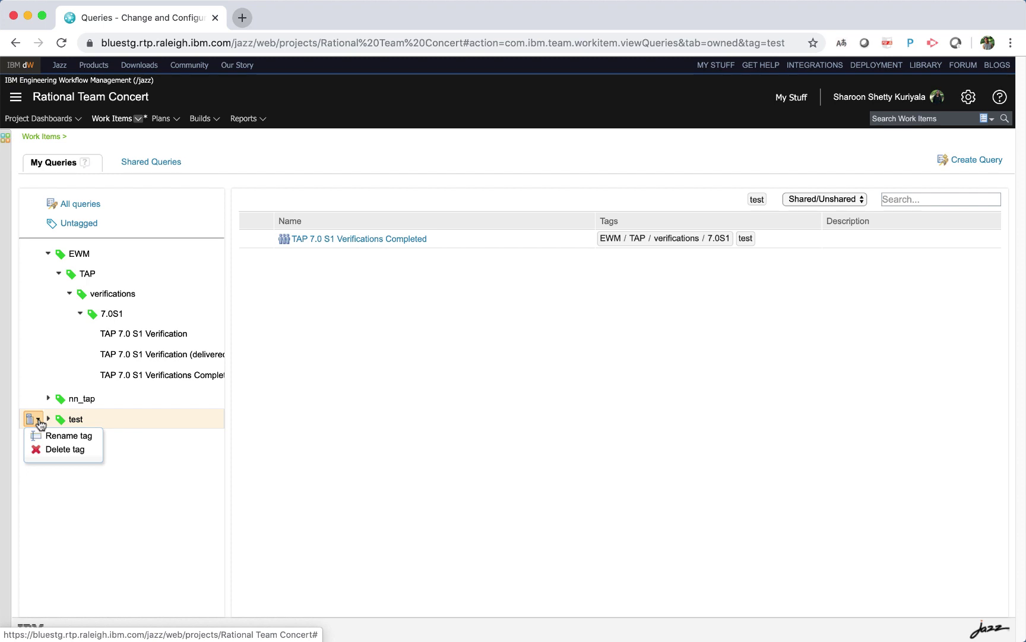
pyautogui.click(66, 436)
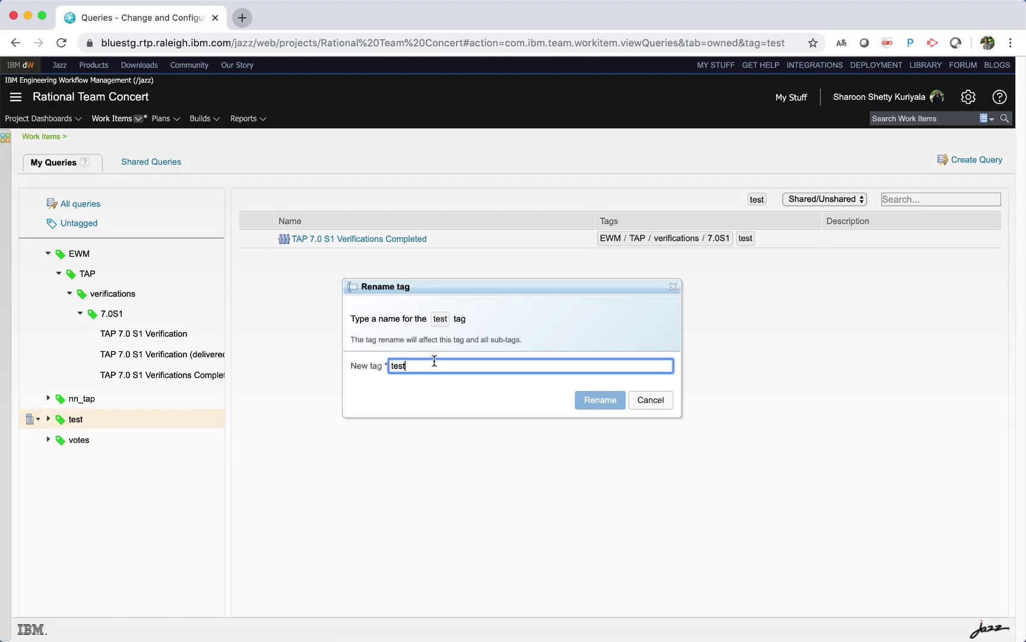
pyautogui.write('/')
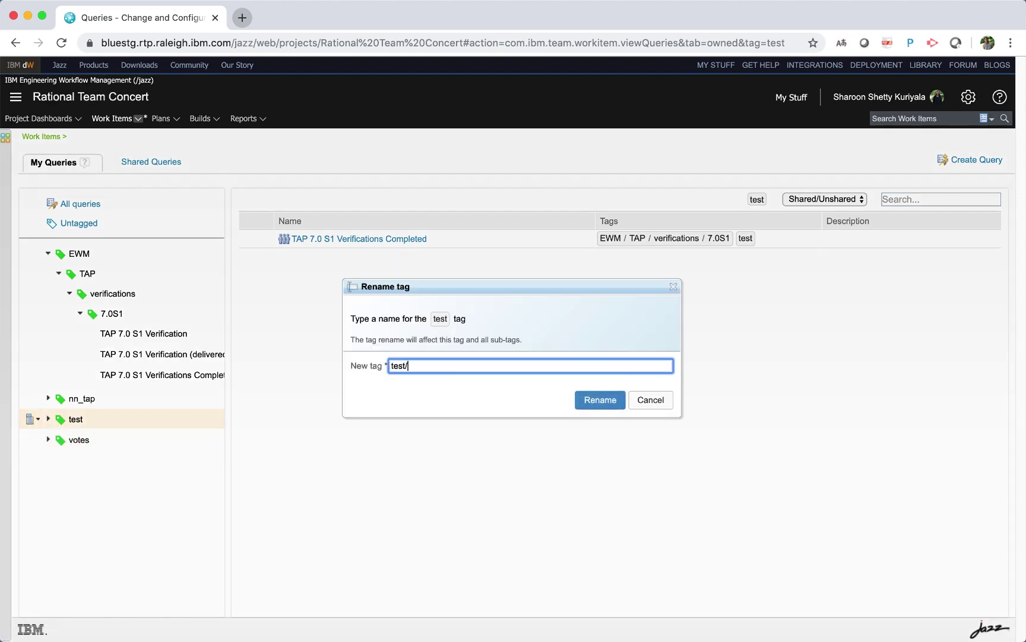
pyautogui.write('abc')
pyautogui.click(593, 401)
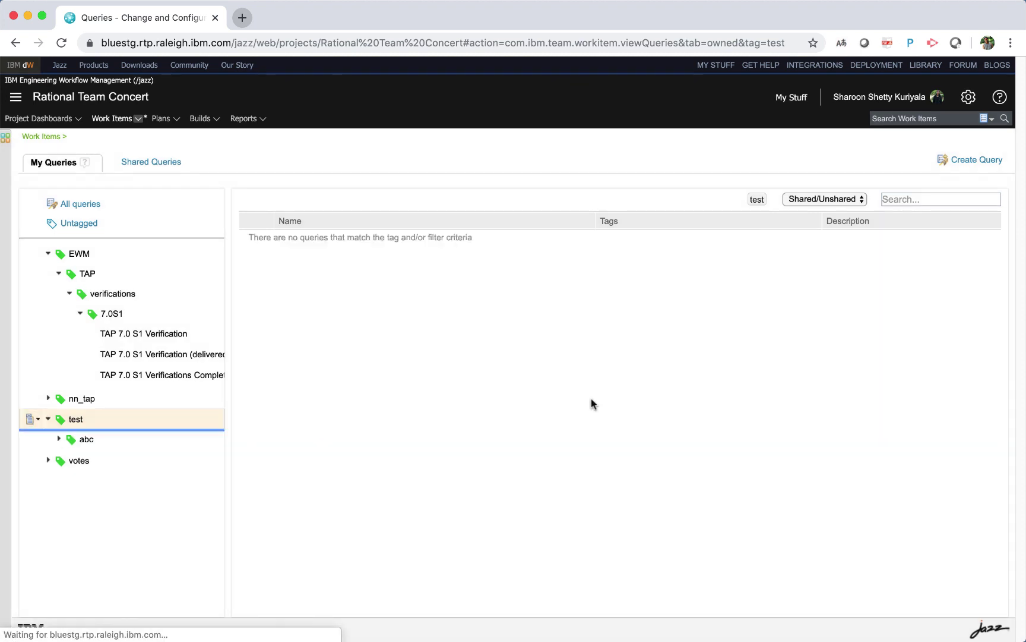
# Delete the test tag along with its abc sub-tag, leaving EWM, nn_tap and votes.
pyautogui.click(33, 419)
pyautogui.click(73, 450)
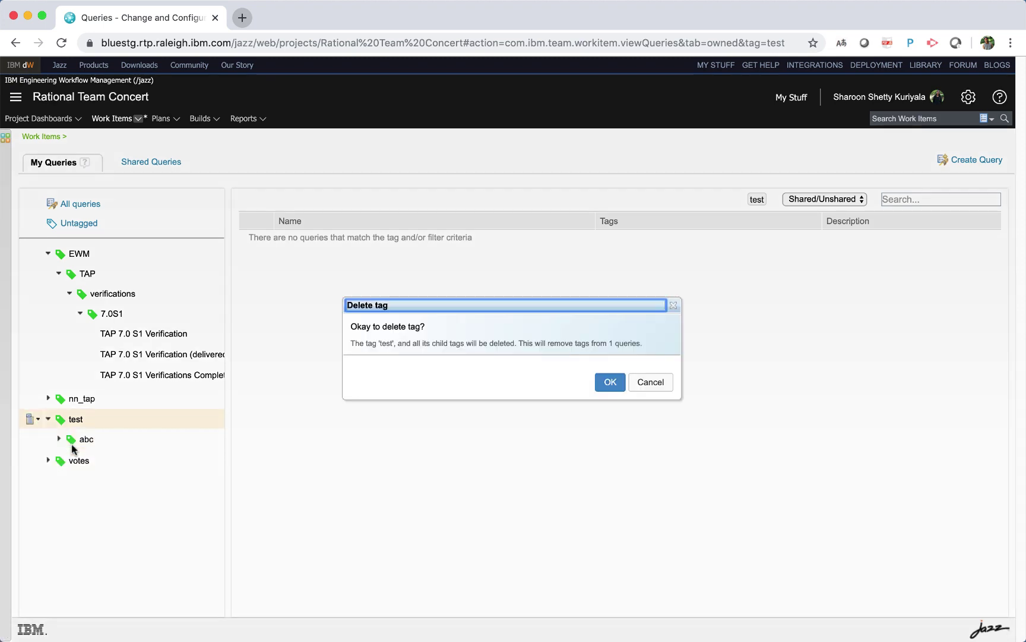
pyautogui.click(605, 386)
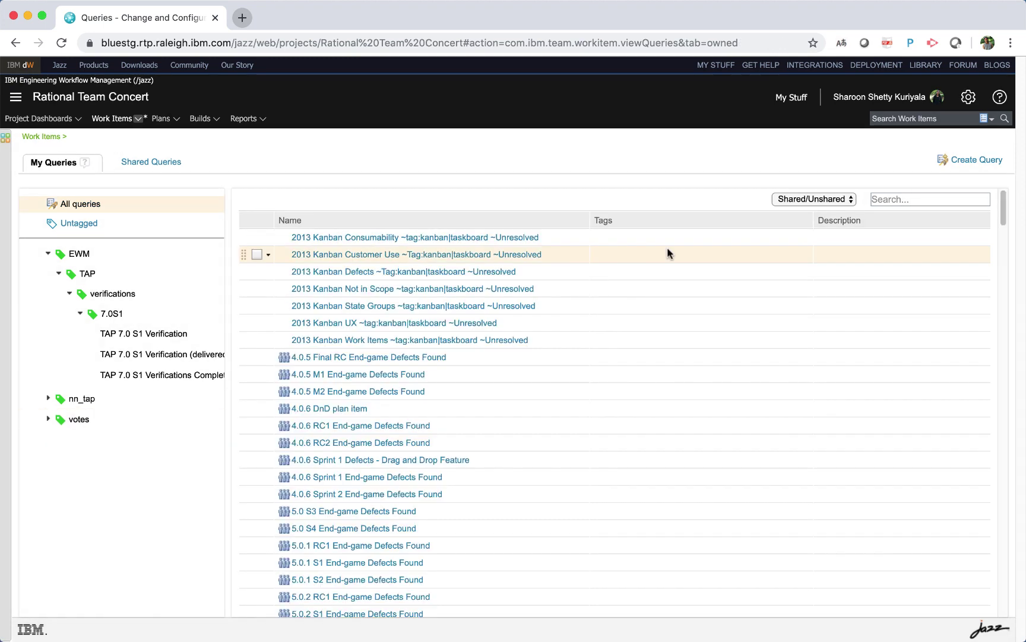
# Run the votes tag's Top voted features query, then nn_tap's TaP New and Noteworthy Items (57 items).
pyautogui.click(71, 419)
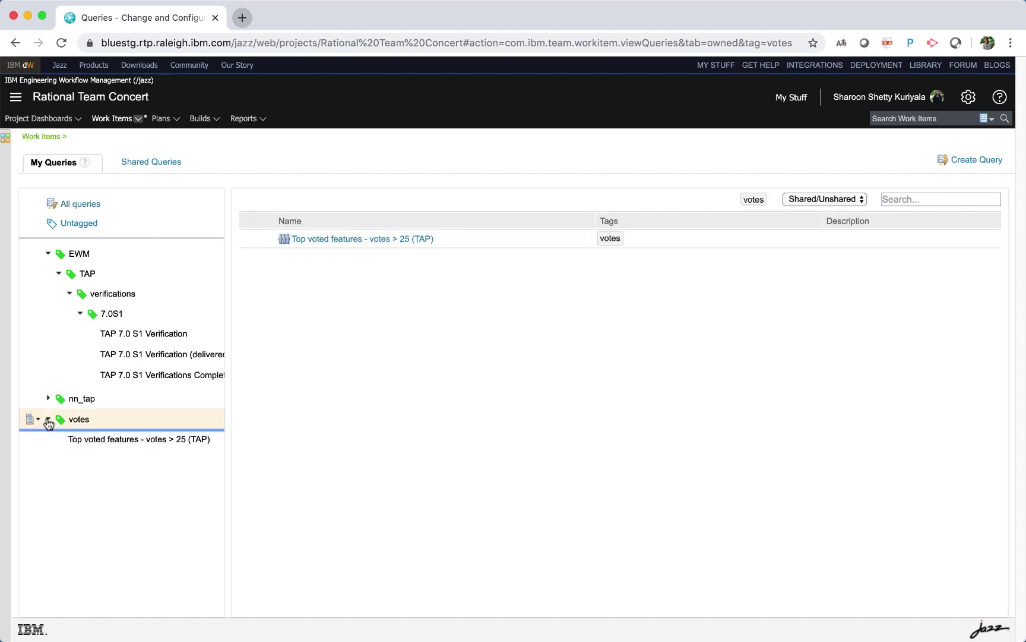
pyautogui.click(98, 440)
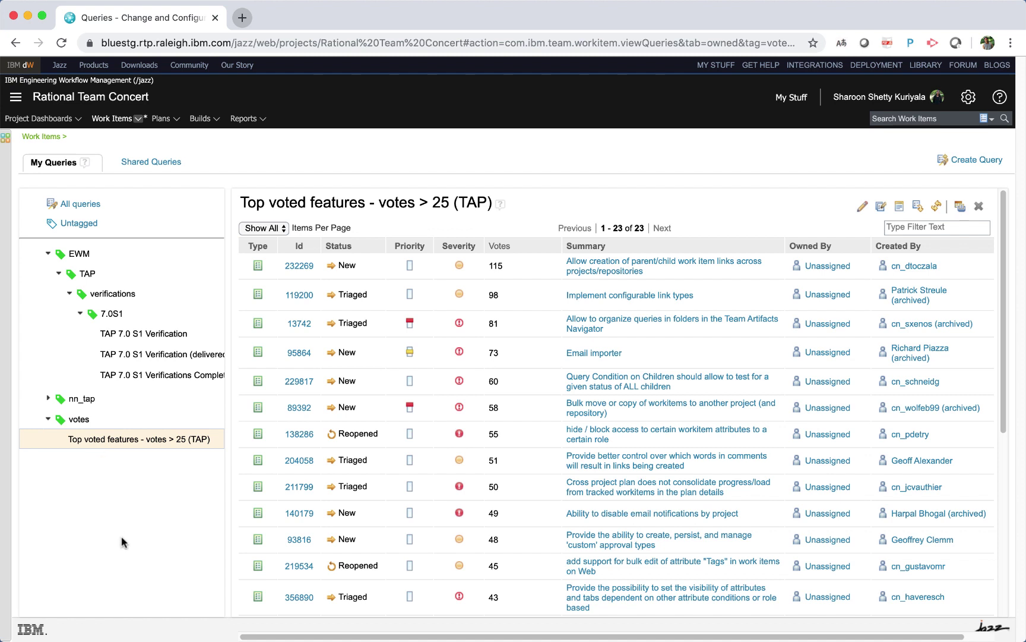
pyautogui.click(81, 398)
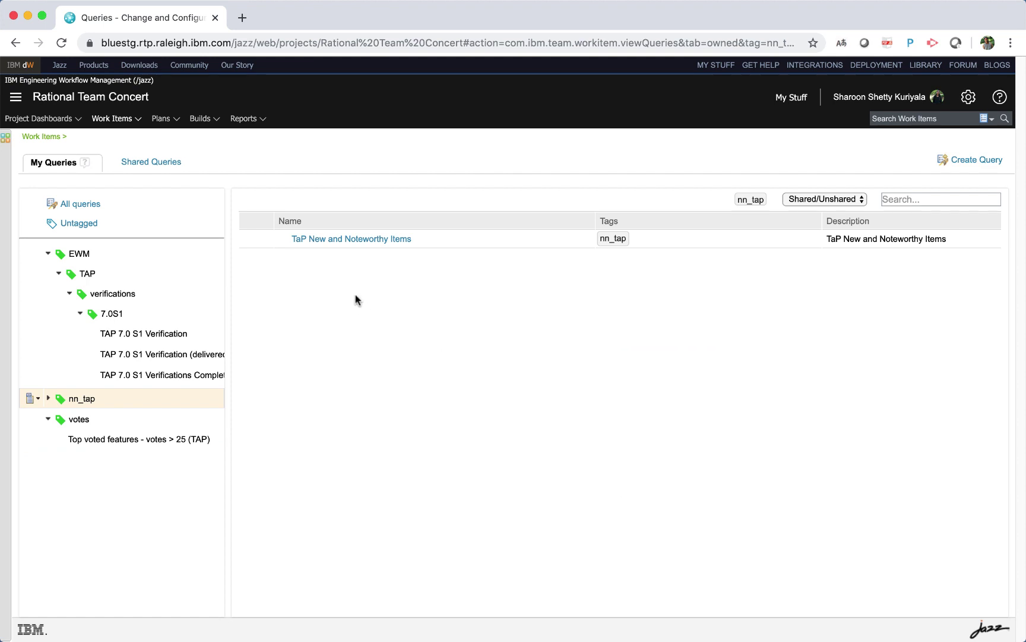
pyautogui.click(348, 240)
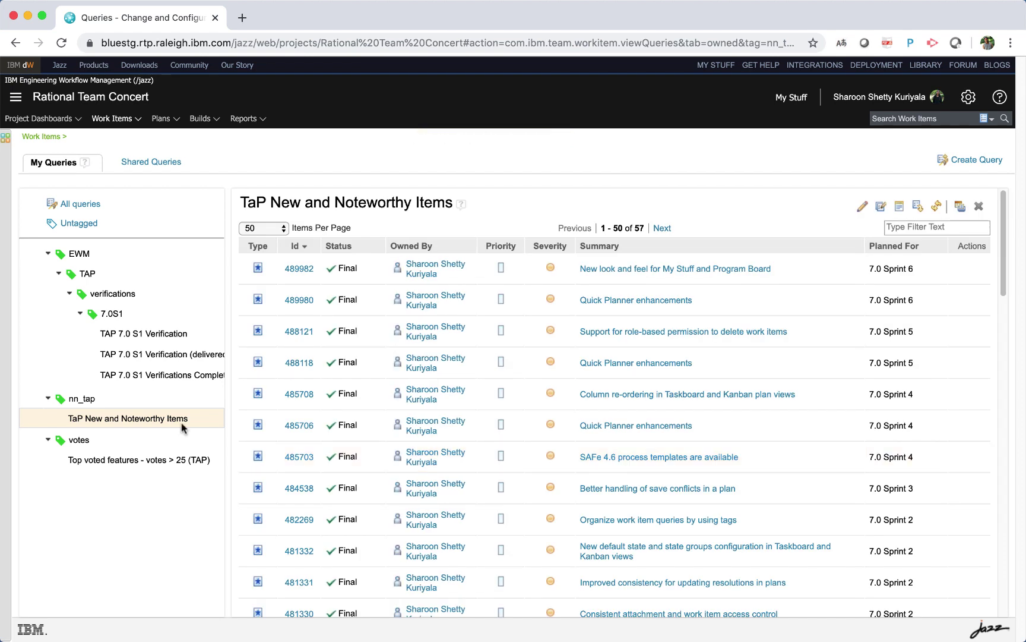
# Switch to Shared Queries and scroll through the team-area groups, empty groups excluded.
pyautogui.click(153, 165)
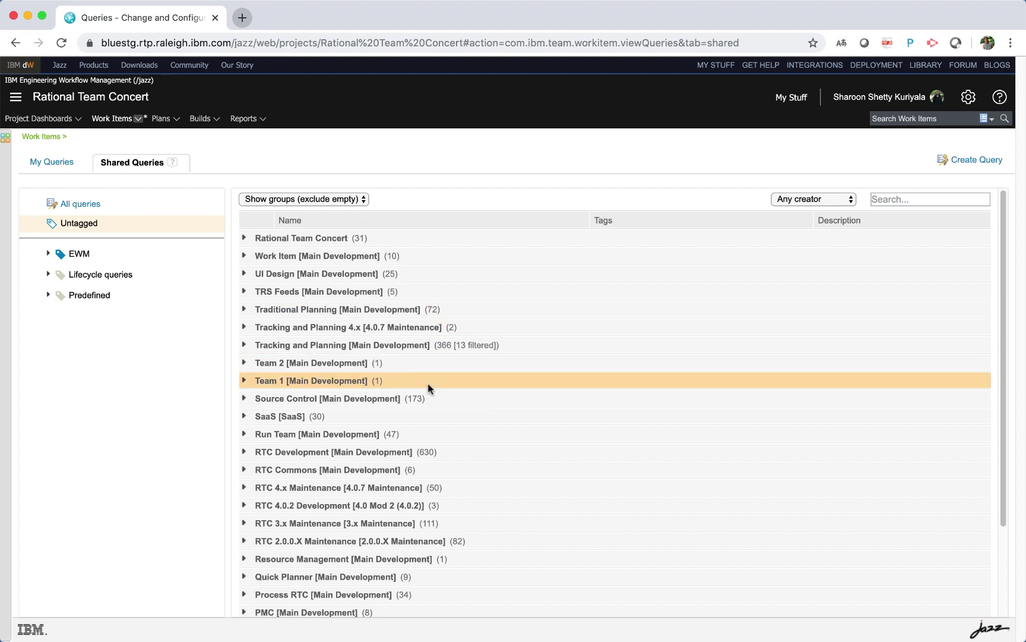
pyautogui.scroll(-5, 427, 384)
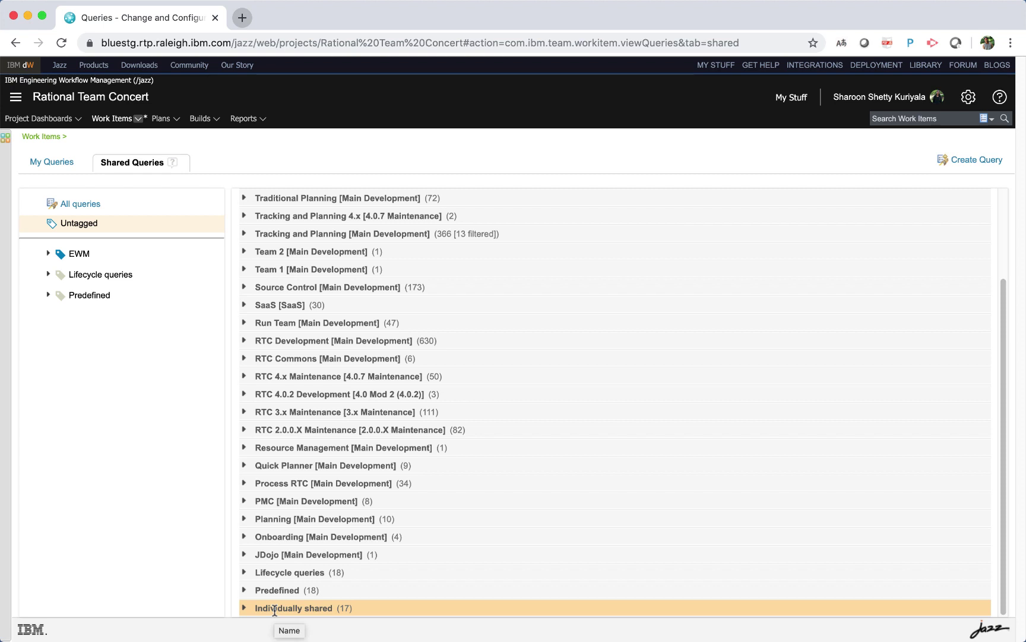
pyautogui.scroll(5, 317, 392)
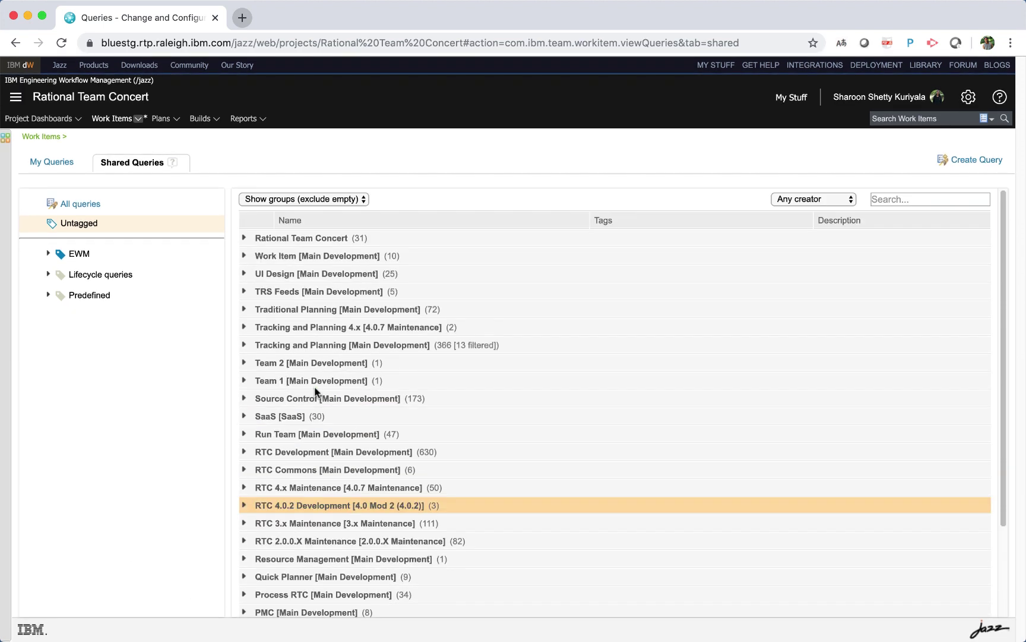
# Set shared query grouping to 'Hide groups' and scroll the flat list from QCert Details to 2.0.x.
pyautogui.click(309, 198)
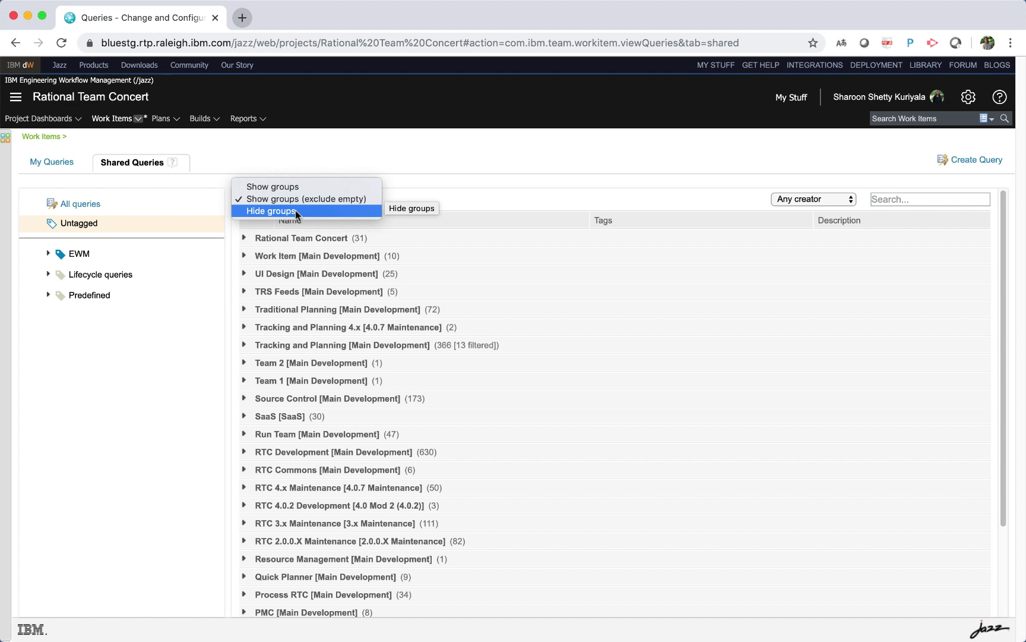
pyautogui.press('Escape')
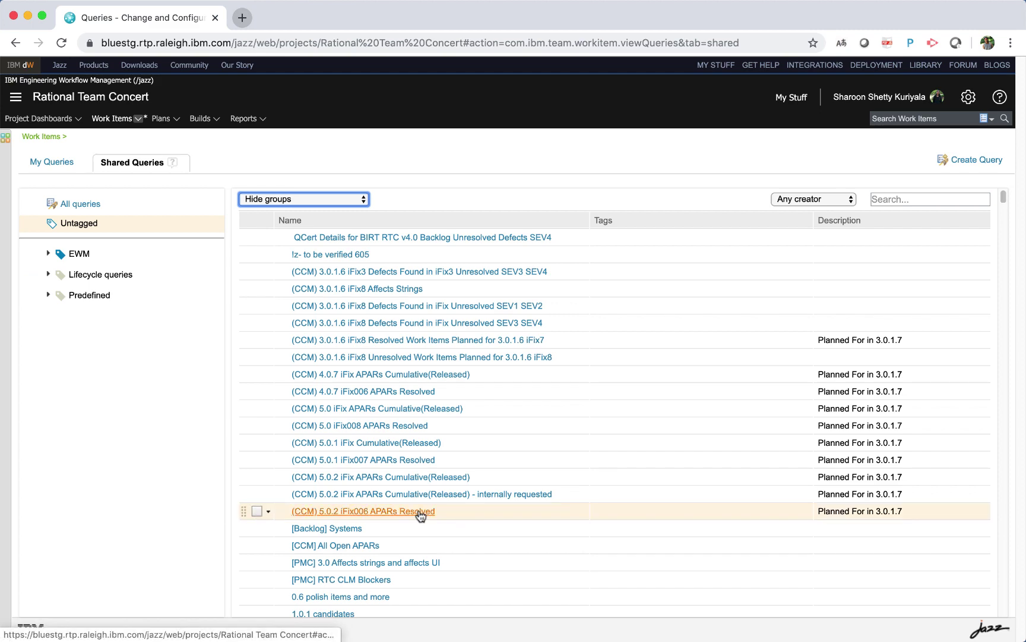
pyautogui.scroll(-10, 420, 514)
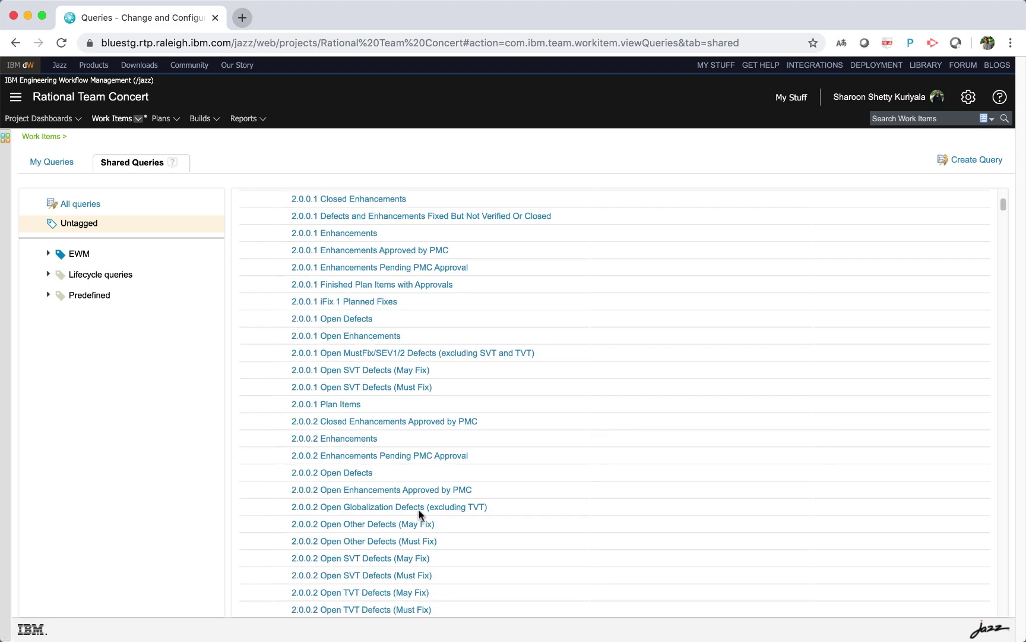
pyautogui.scroll(-15, 420, 513)
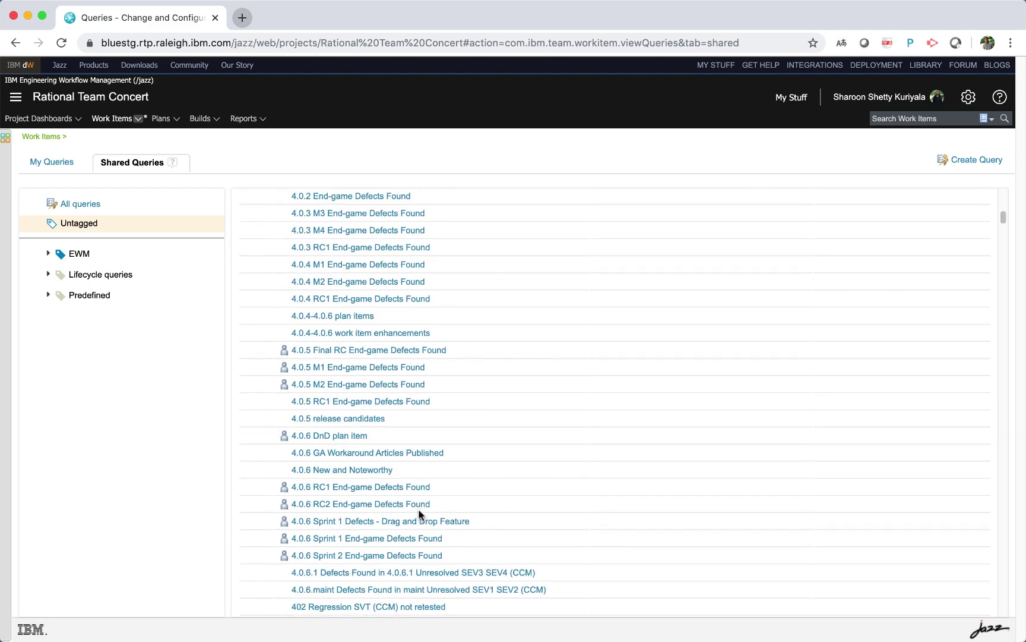
pyautogui.scroll(-1, 420, 514)
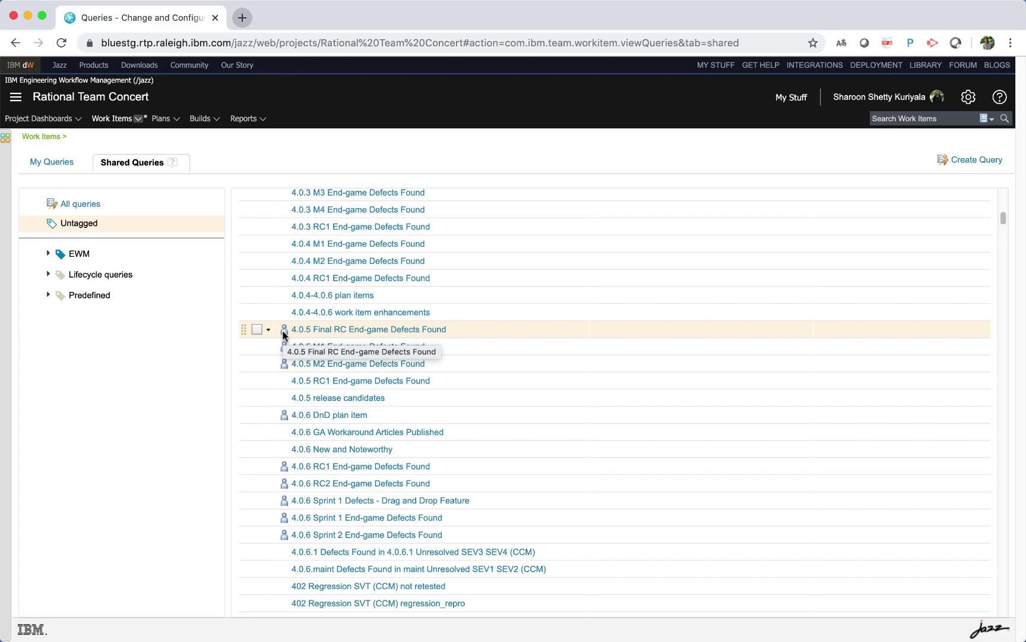
pyautogui.scroll(15, 623, 278)
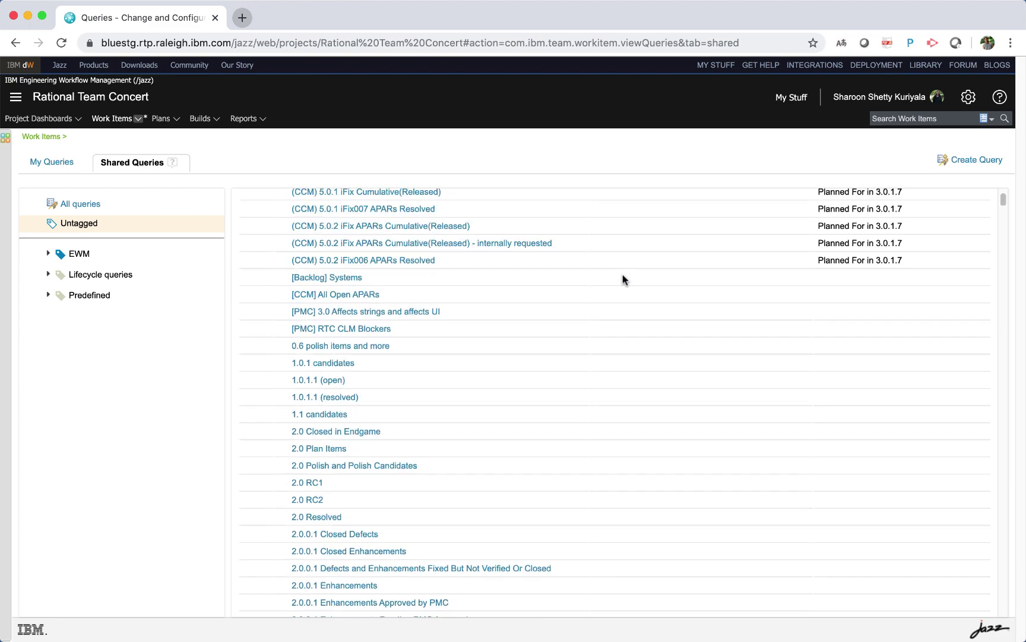
pyautogui.scroll(5, 623, 278)
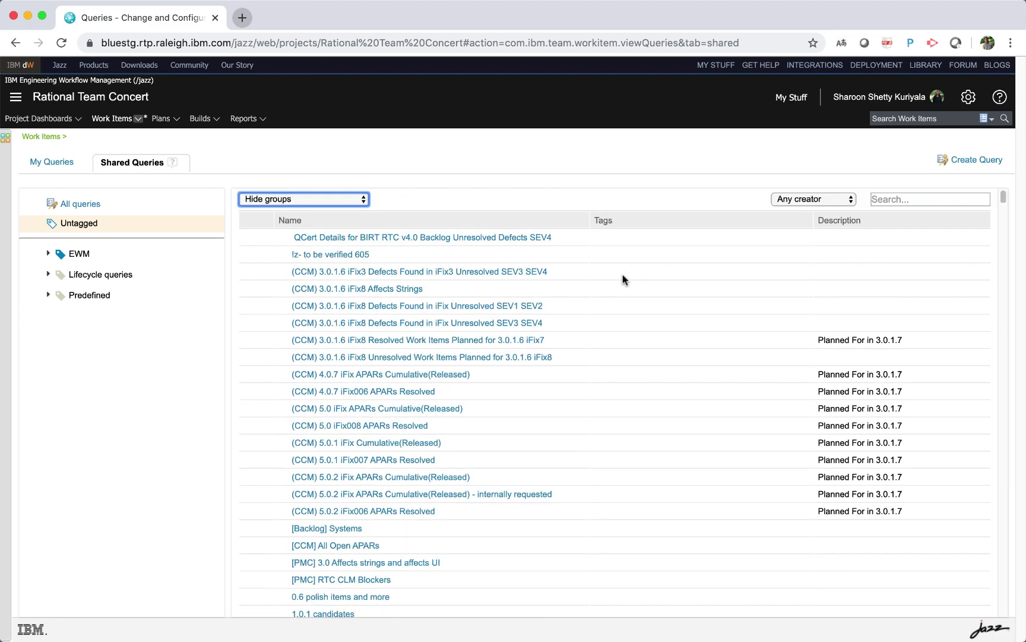
# Set the creator filter to 'Created by me', then switch it to 'Created by others'.
pyautogui.click(795, 200)
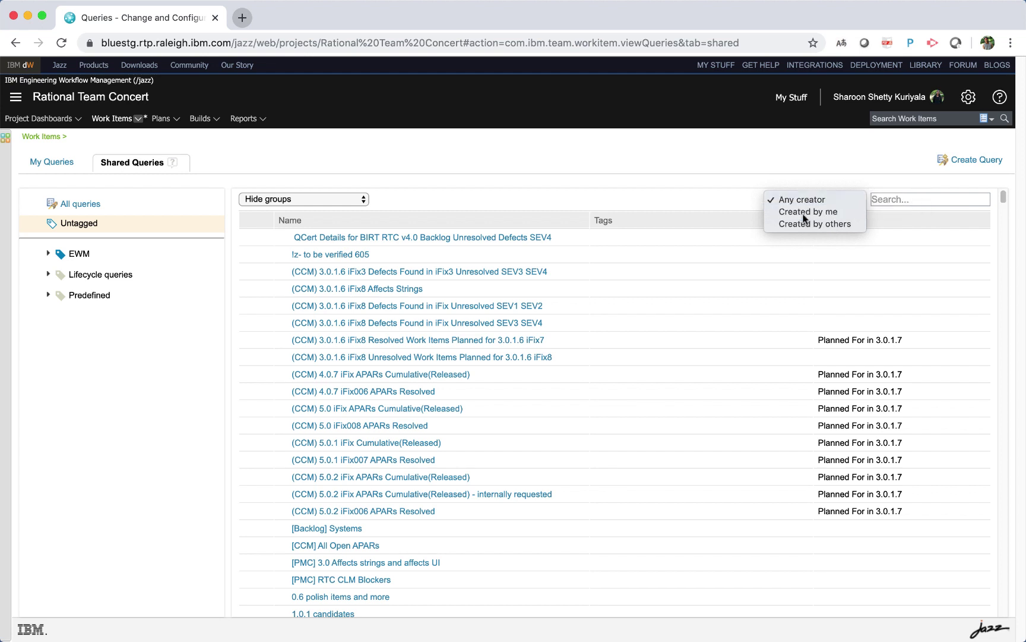
pyautogui.press('Escape')
pyautogui.press('Down')
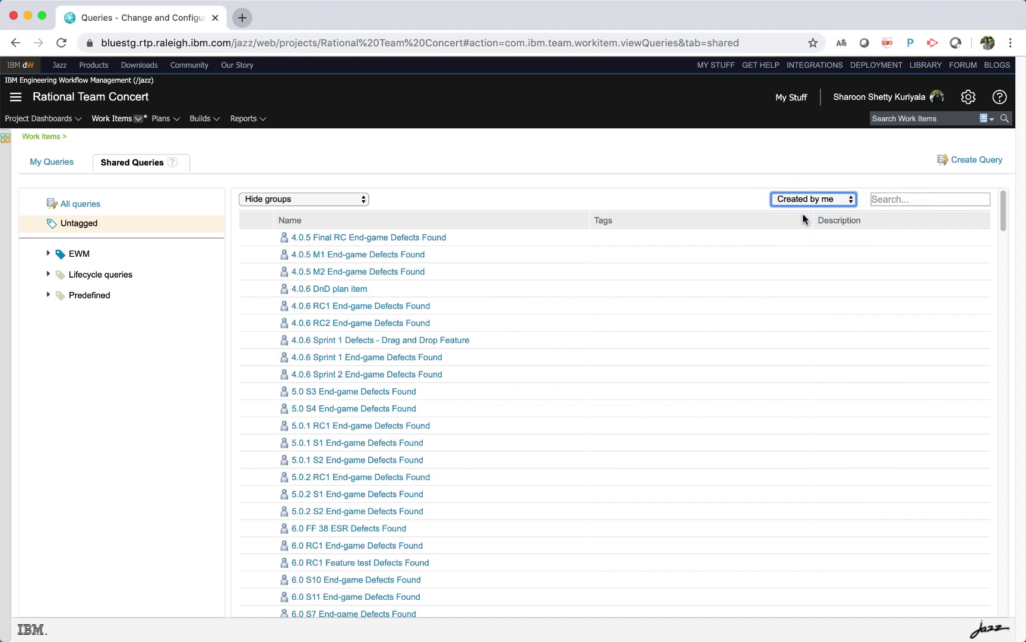
pyautogui.click(808, 200)
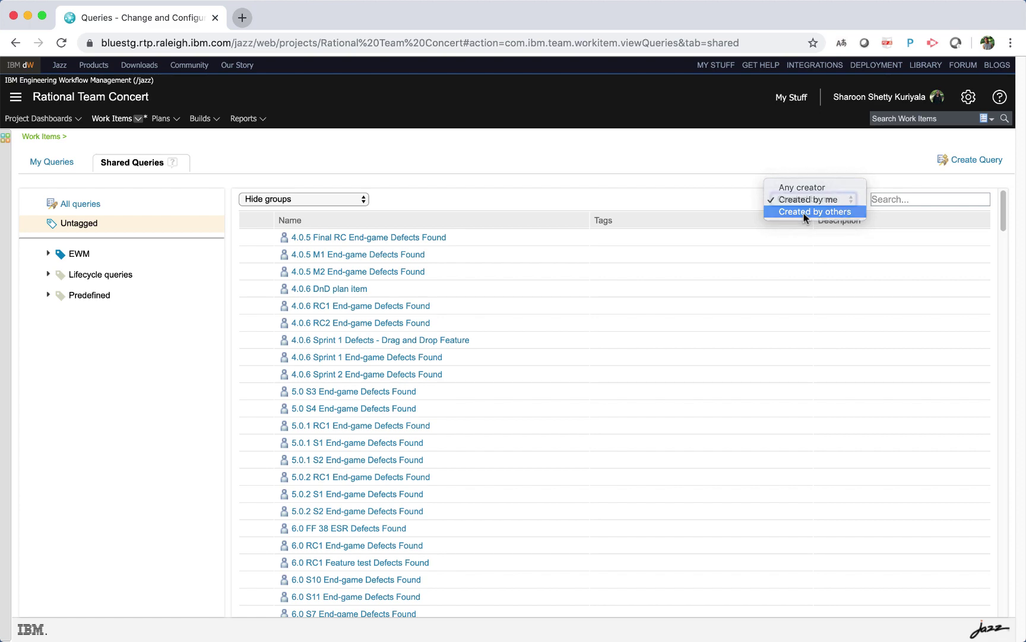
pyautogui.press('Escape')
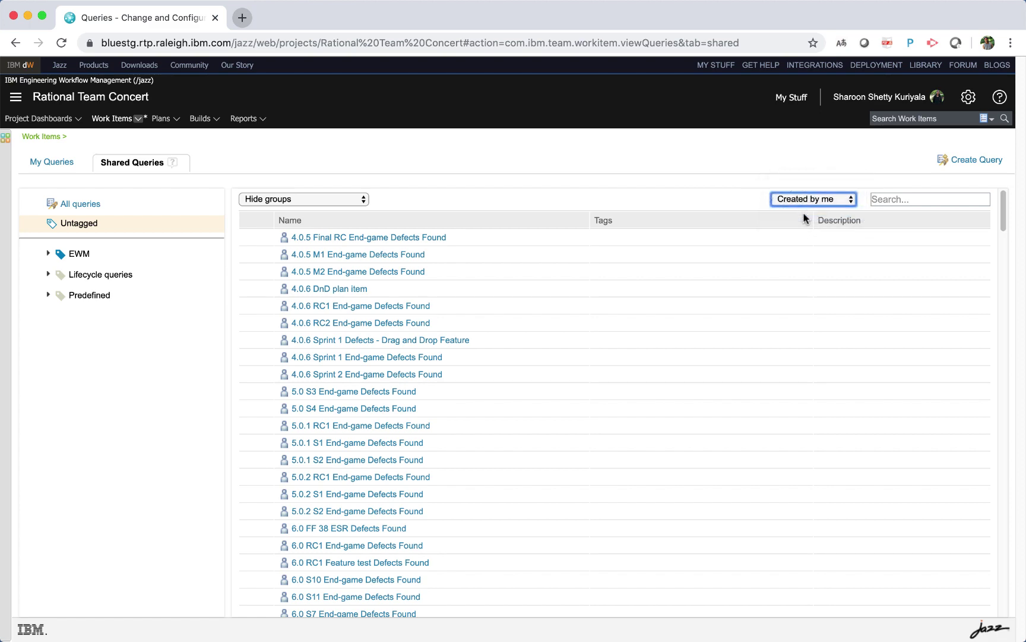
pyautogui.press('Down')
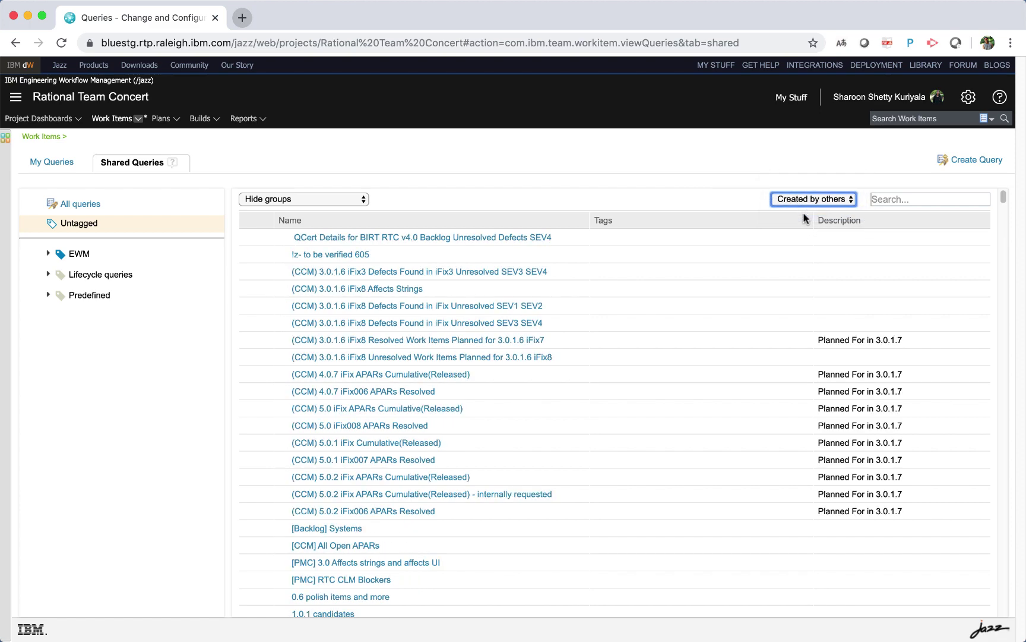